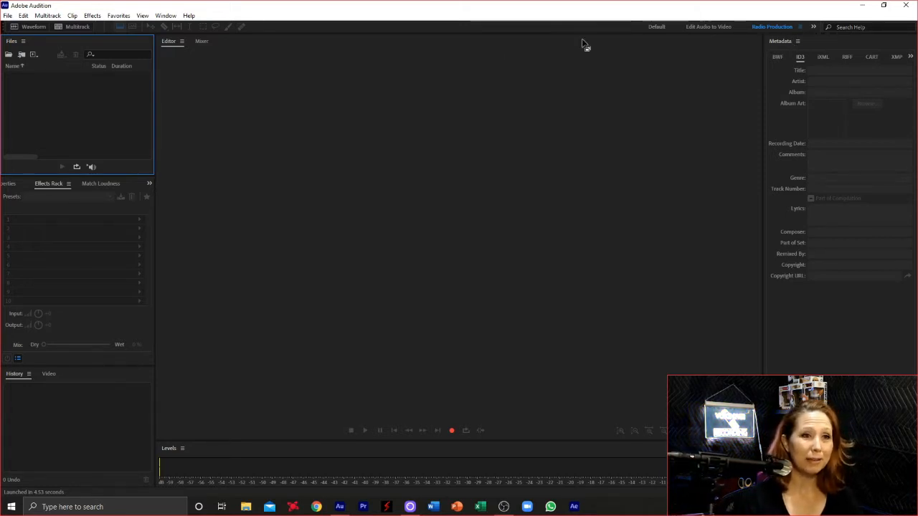
Step: Hide the Metadata panel and switch through the Edit Audio to Video and Radio Production workspaces
{"action": "left_click", "coordinate": [166, 15]}
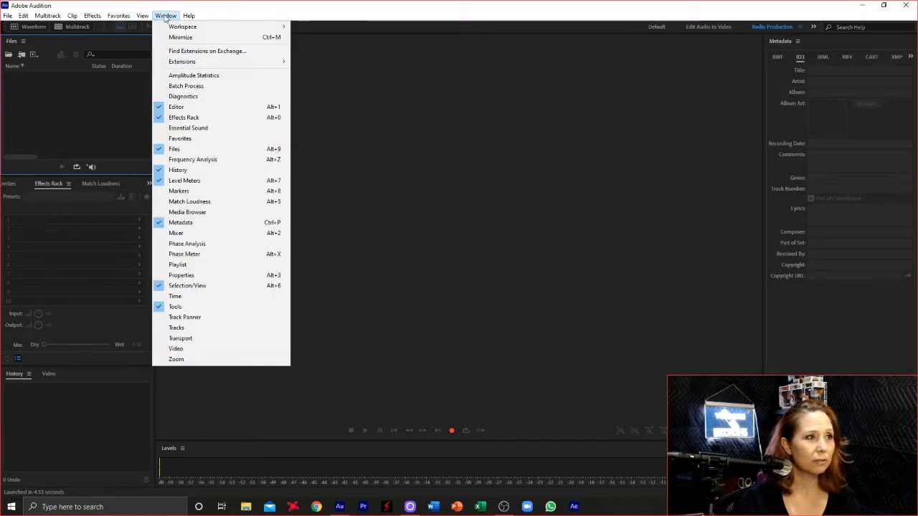
{"action": "left_click", "coordinate": [160, 223]}
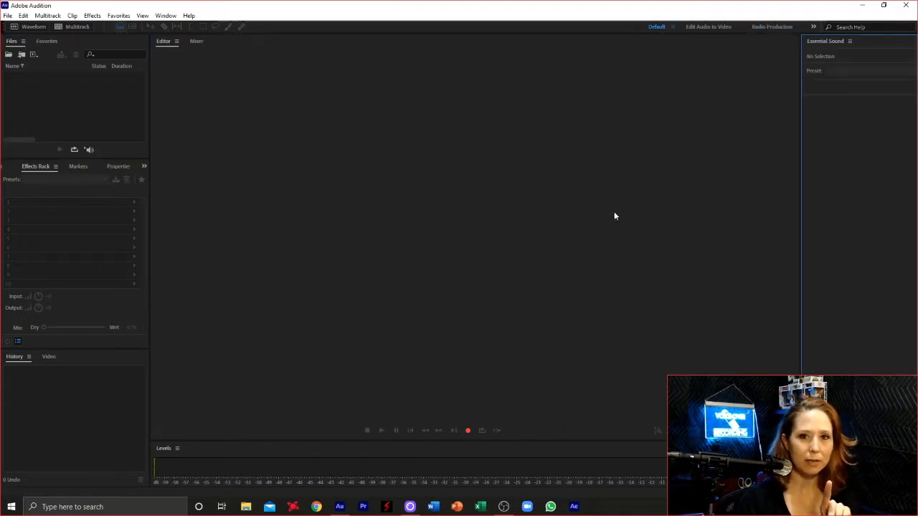
{"action": "left_click", "coordinate": [707, 27]}
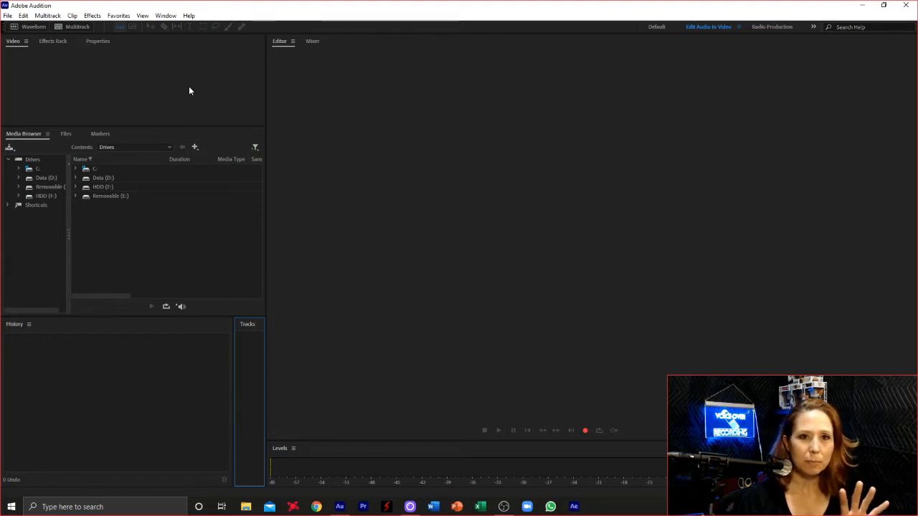
{"action": "left_click", "coordinate": [769, 30]}
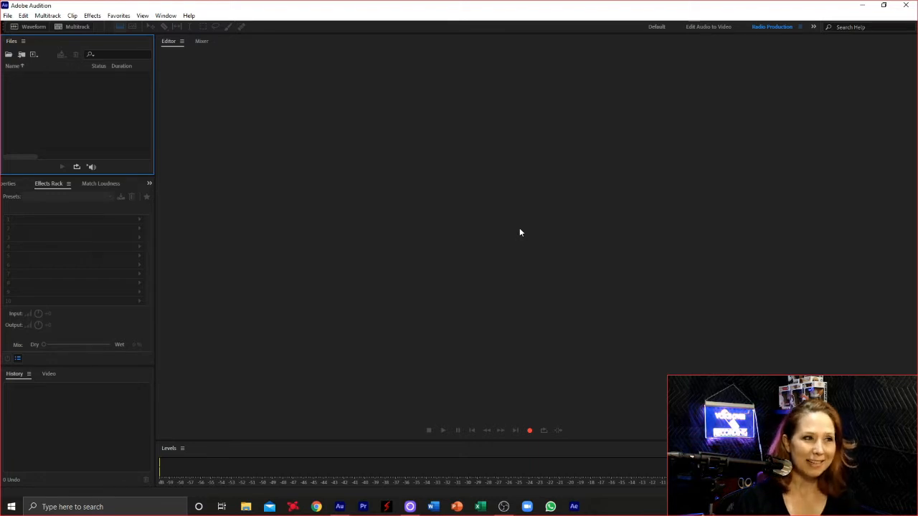
Step: Show the Metadata panel and examine its BWF, iXML, RIFF, CART and XMP fields, ending on ID3
{"action": "left_click", "coordinate": [166, 17]}
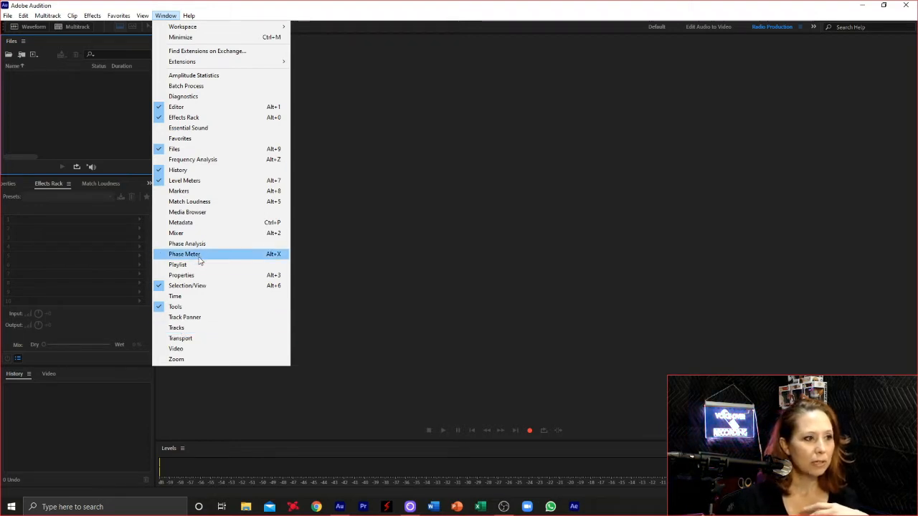
{"action": "left_click", "coordinate": [182, 223]}
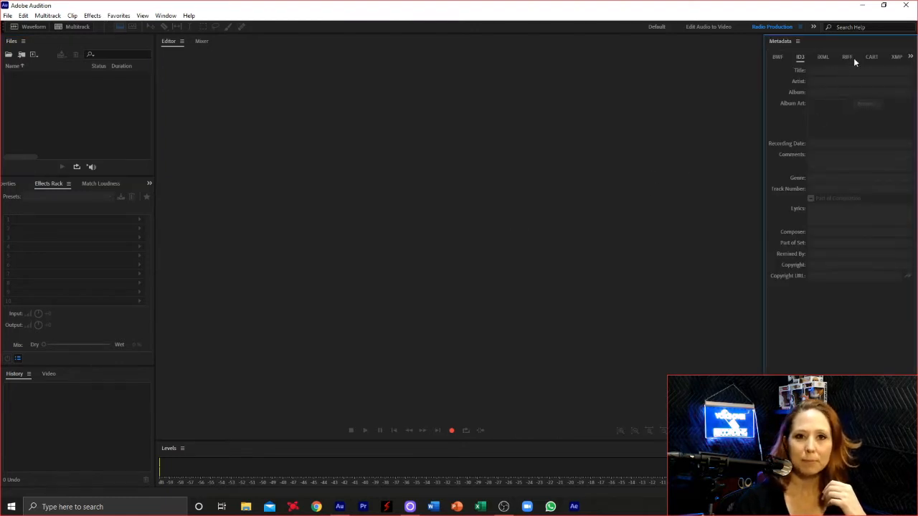
{"action": "left_click", "coordinate": [776, 57]}
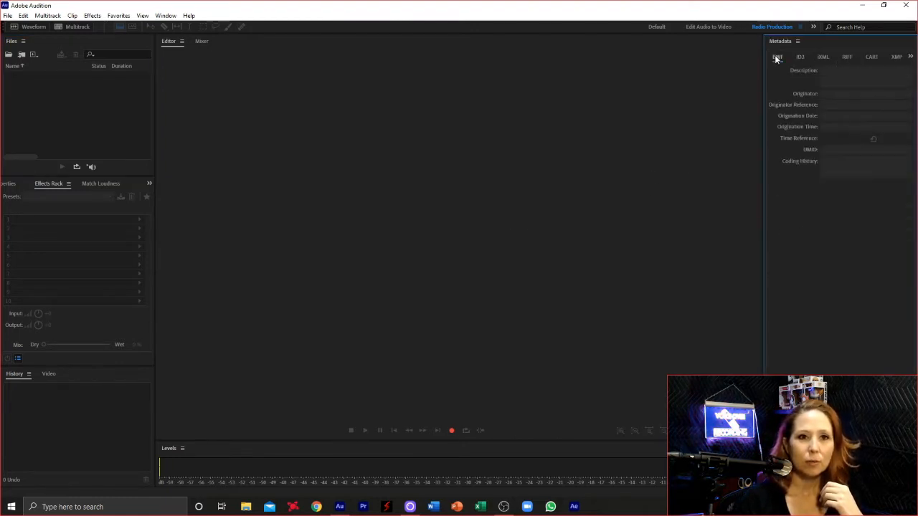
{"action": "left_click", "coordinate": [822, 57]}
{"action": "left_click", "coordinate": [847, 57]}
{"action": "left_click", "coordinate": [870, 58]}
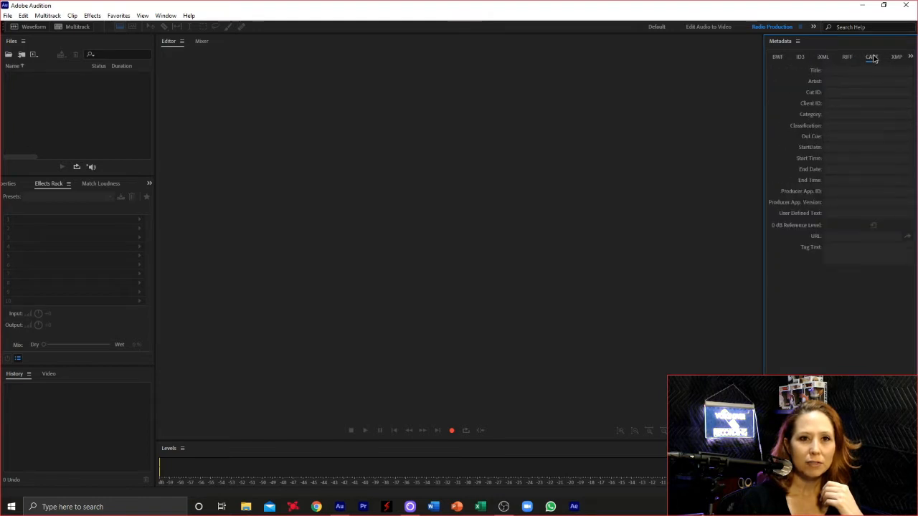
{"action": "left_click", "coordinate": [896, 58]}
{"action": "left_click", "coordinate": [797, 58]}
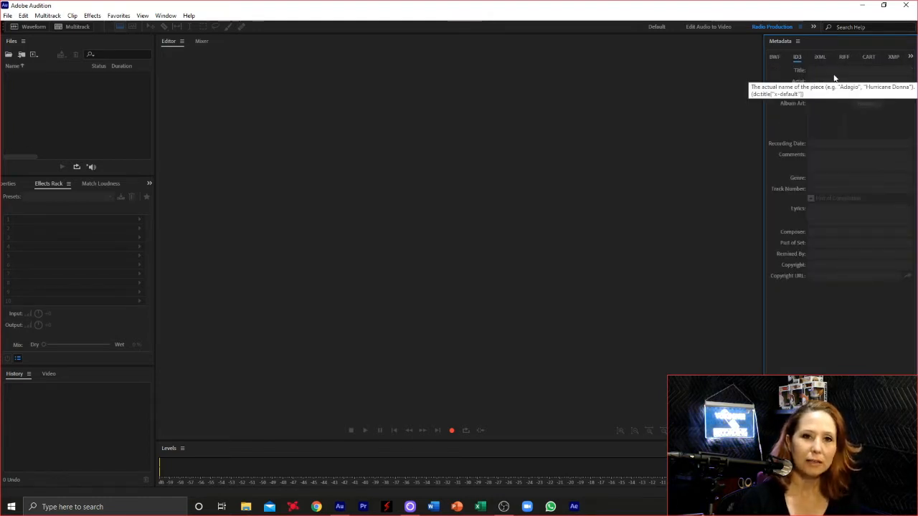
{"action": "left_click", "coordinate": [776, 58]}
{"action": "left_click", "coordinate": [800, 57]}
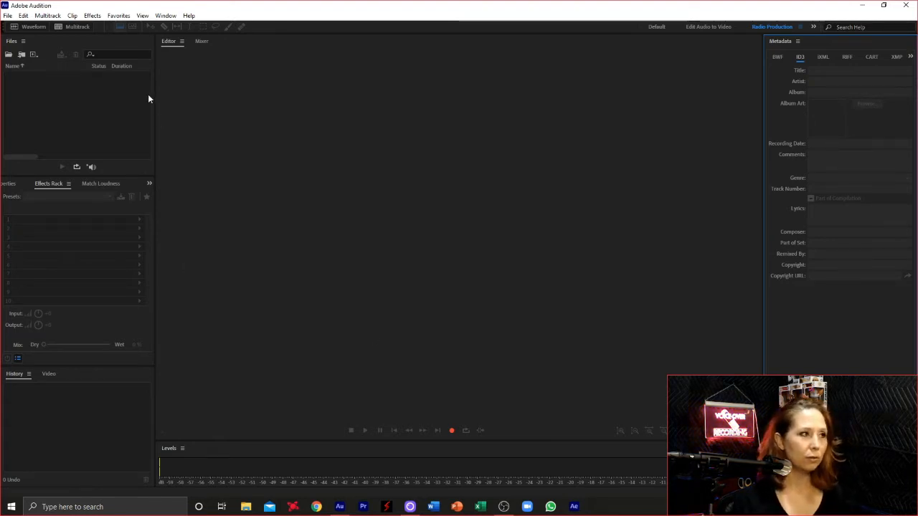
Step: Create a new audio file named Test at 48000 Hz, mono, with 32 (float) bit depth
{"action": "left_click", "coordinate": [8, 16]}
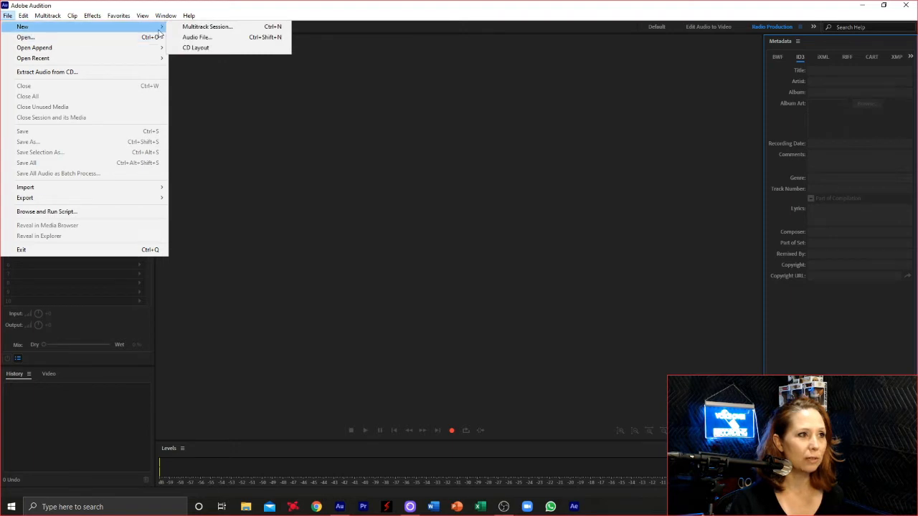
{"action": "mouse_move", "coordinate": [129, 26]}
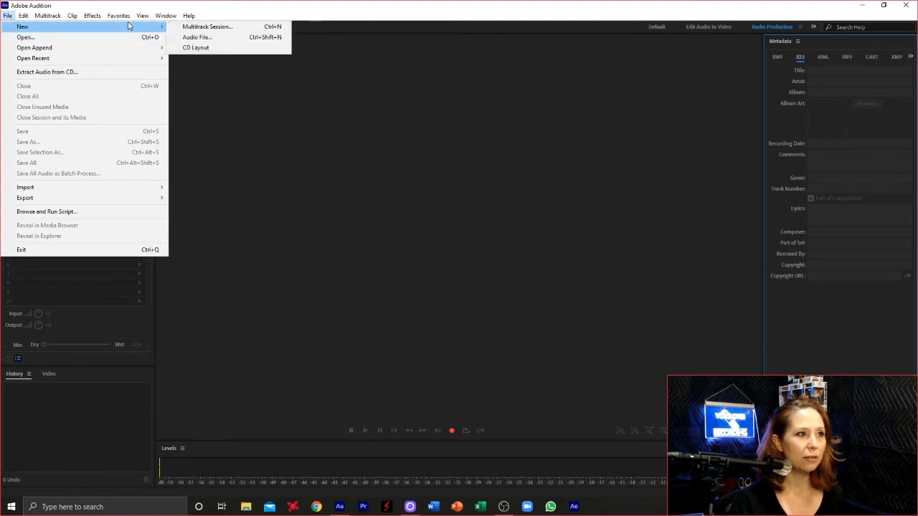
{"action": "left_click", "coordinate": [207, 39]}
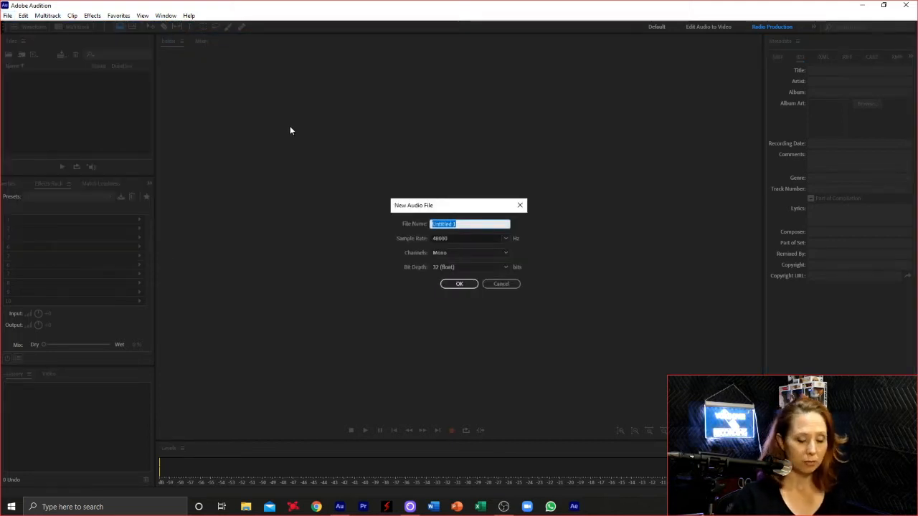
{"action": "type", "text": "Test"}
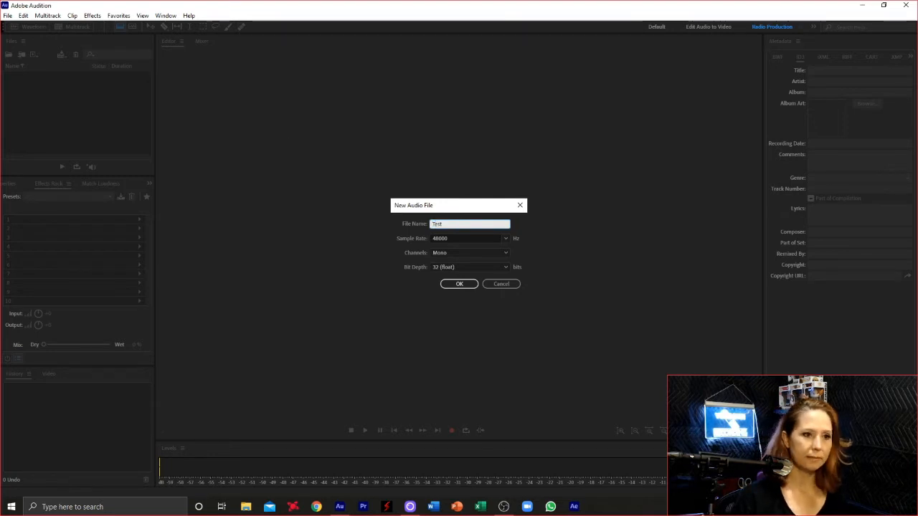
{"action": "key", "text": "Return"}
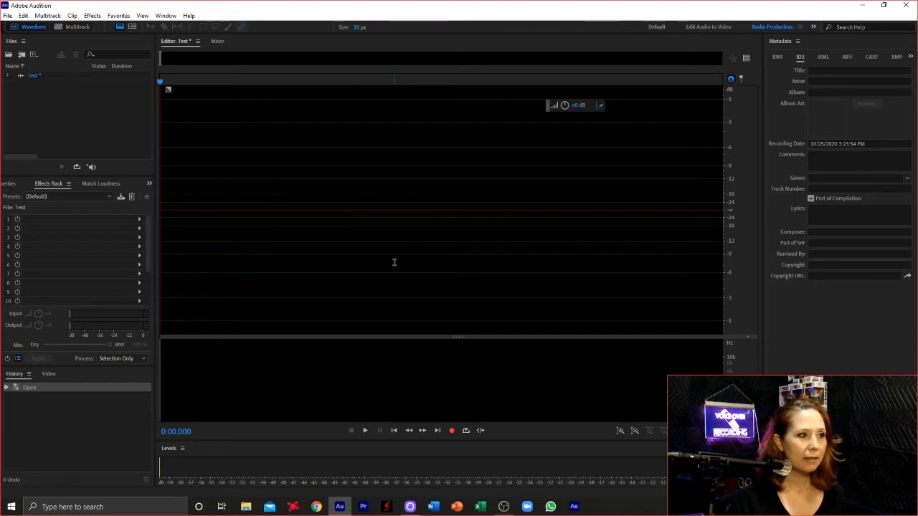
Step: Record a voice clip about 12.6 seconds long into Test and place the playhead at about 5.8 s
{"action": "left_click", "coordinate": [452, 430]}
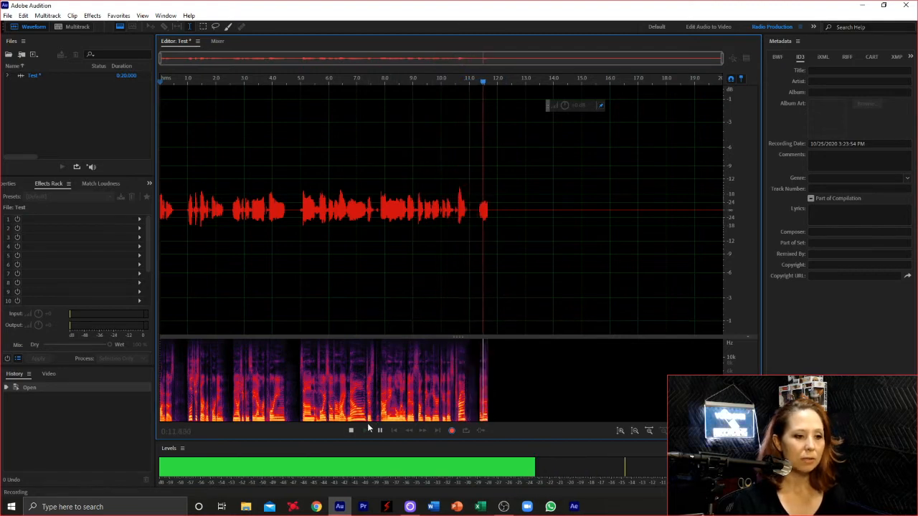
{"action": "left_click", "coordinate": [350, 430]}
{"action": "left_click", "coordinate": [418, 241]}
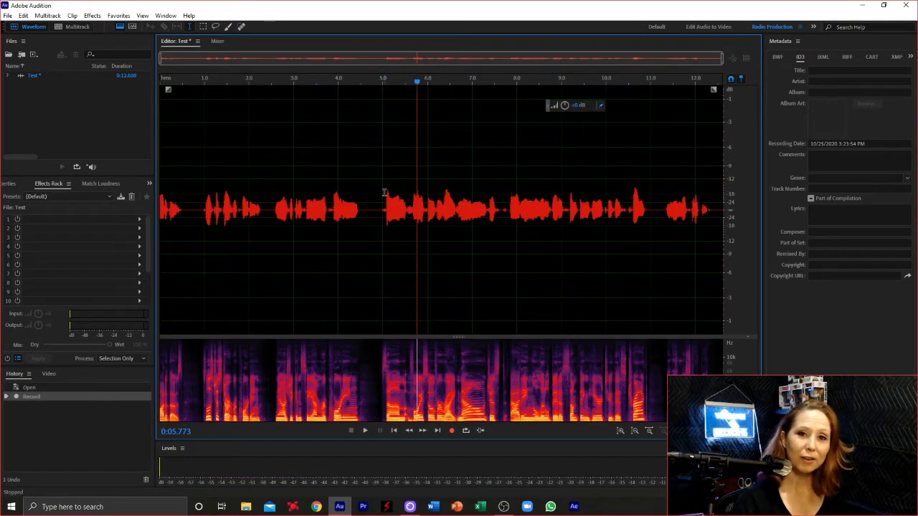
Step: Examine the effect categories available for the first Effects Rack slot, including the iZotope and Waves VST3 restoration plug-ins
{"action": "left_click", "coordinate": [55, 186]}
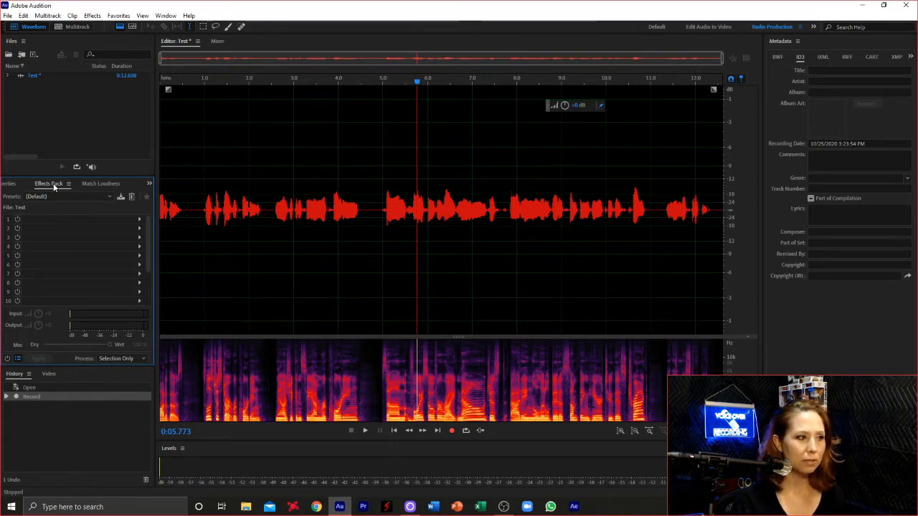
{"action": "key", "text": "b"}
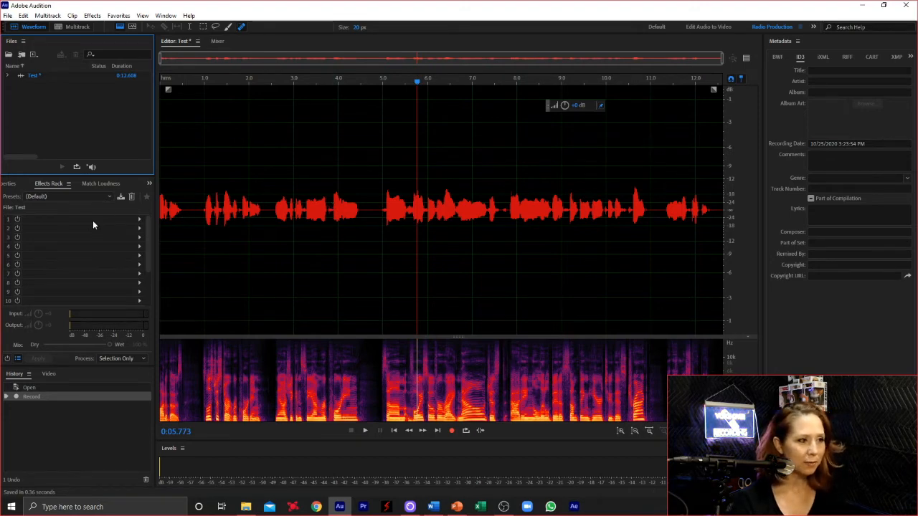
{"action": "left_click", "coordinate": [139, 219]}
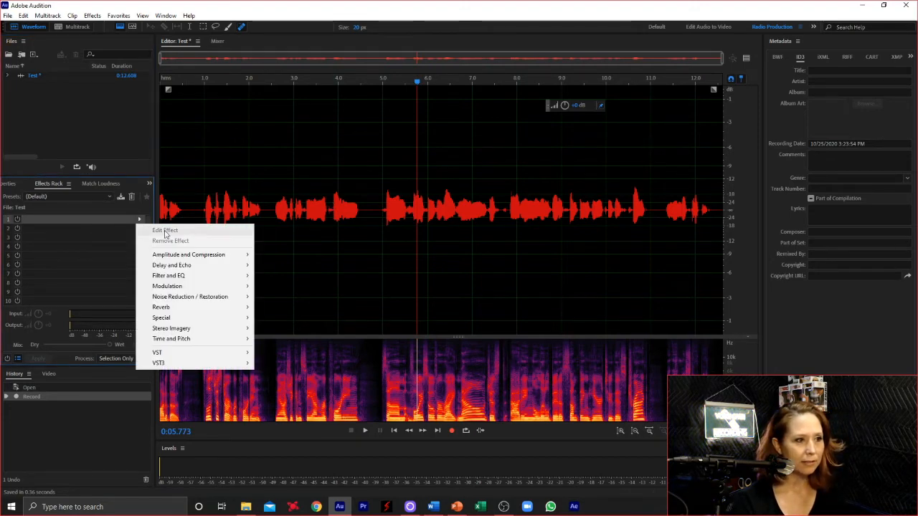
{"action": "mouse_move", "coordinate": [189, 256]}
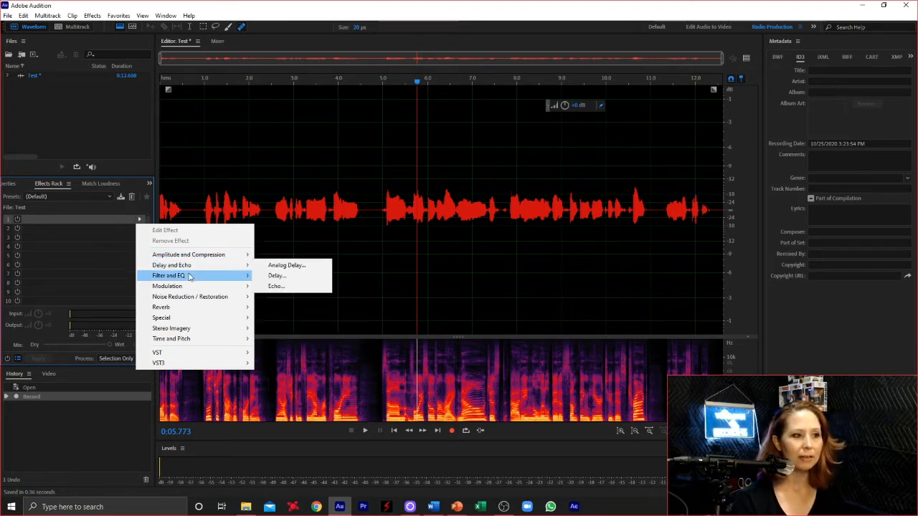
{"action": "mouse_move", "coordinate": [190, 275]}
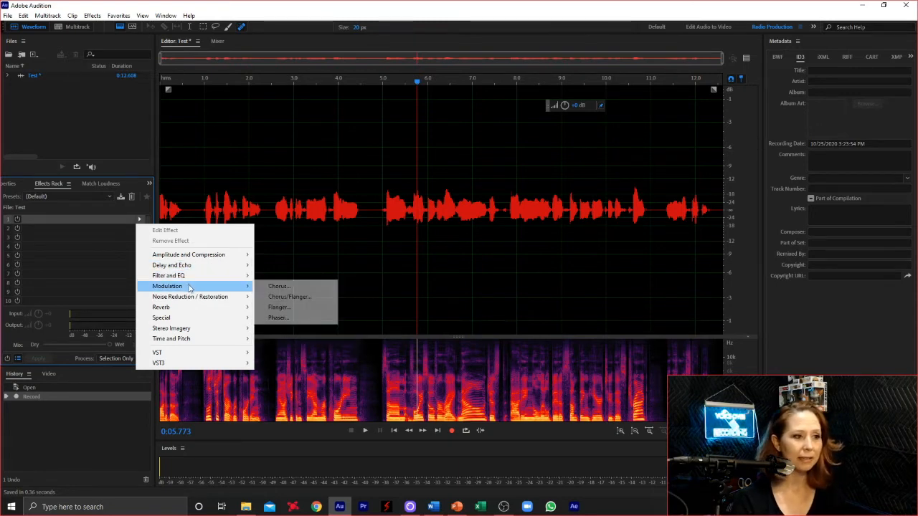
{"action": "mouse_move", "coordinate": [190, 300]}
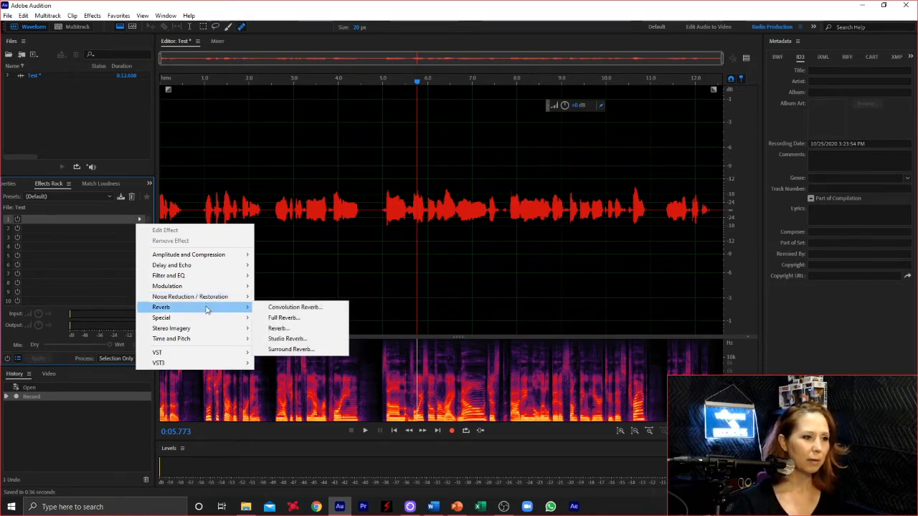
{"action": "mouse_move", "coordinate": [186, 339]}
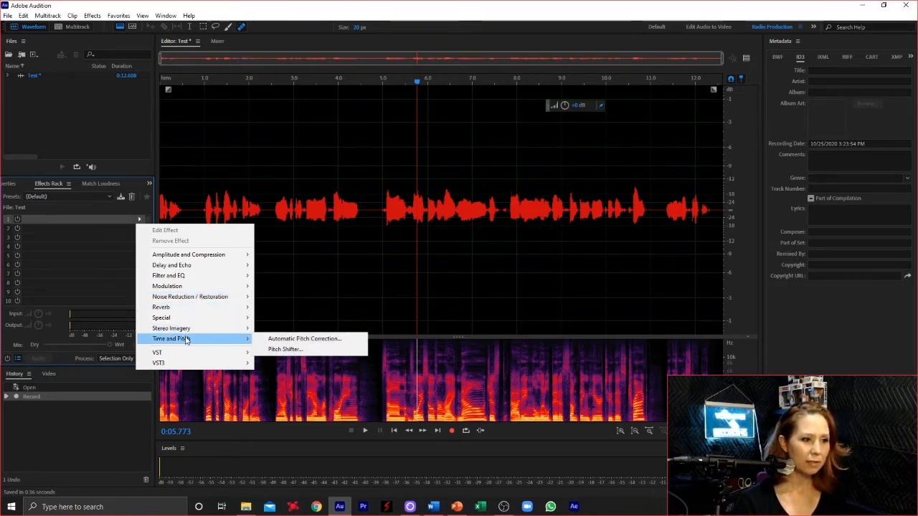
{"action": "mouse_move", "coordinate": [185, 322]}
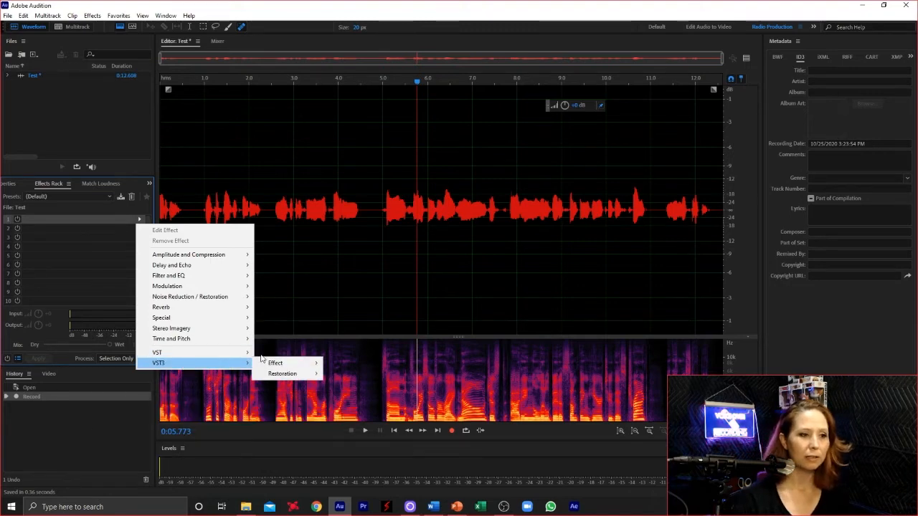
{"action": "mouse_move", "coordinate": [274, 366]}
{"action": "mouse_move", "coordinate": [345, 365]}
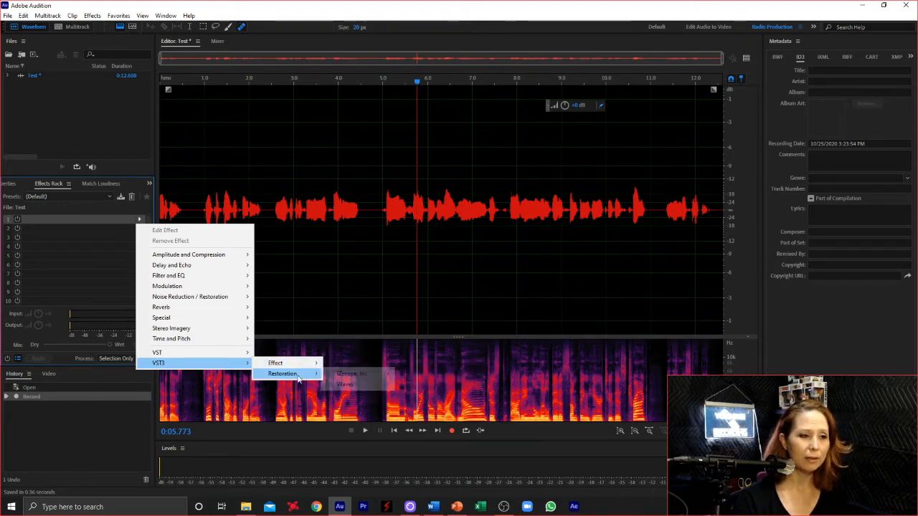
{"action": "mouse_move", "coordinate": [299, 378]}
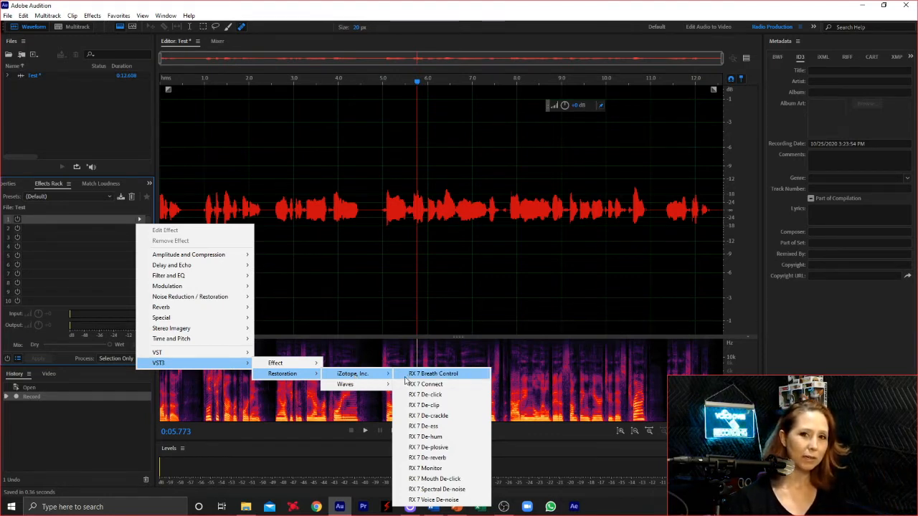
{"action": "mouse_move", "coordinate": [385, 387]}
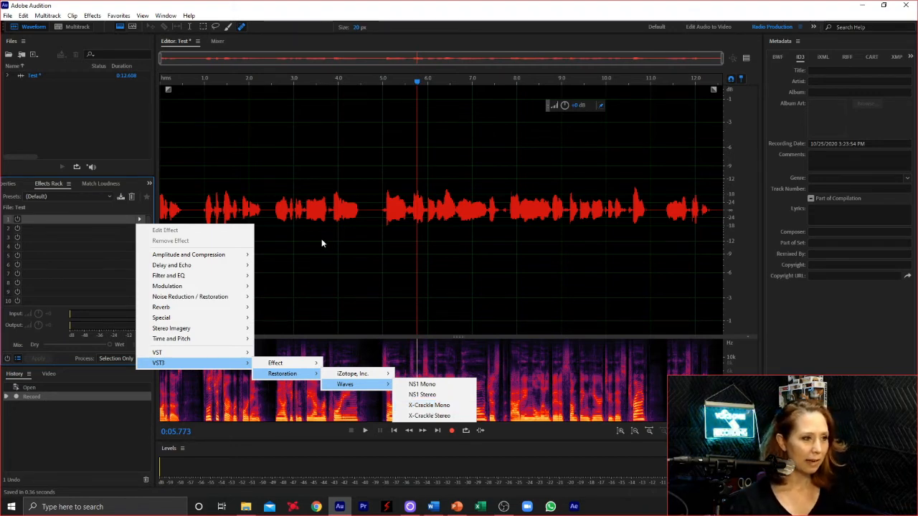
{"action": "left_click", "coordinate": [230, 174]}
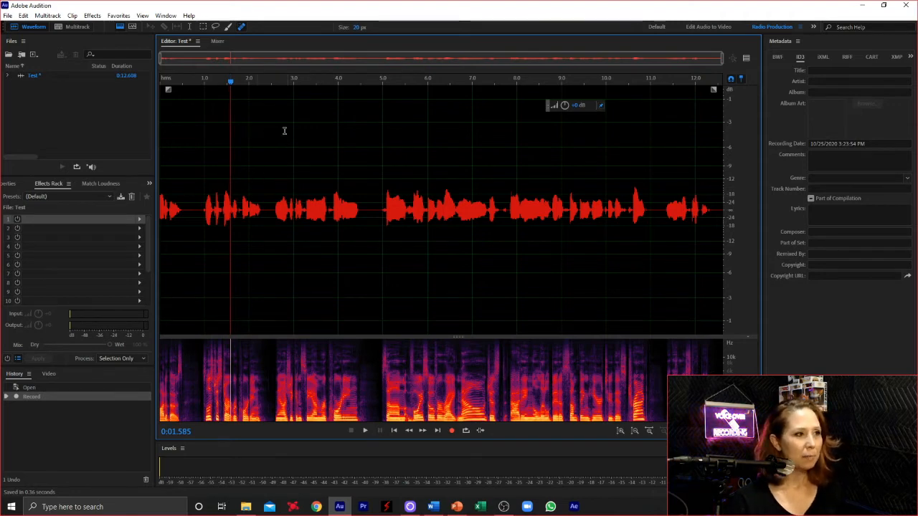
Step: Record a second voice passage from about 12.4 s, near the end of the existing clip, to about 24.5 s
{"action": "left_click", "coordinate": [234, 124]}
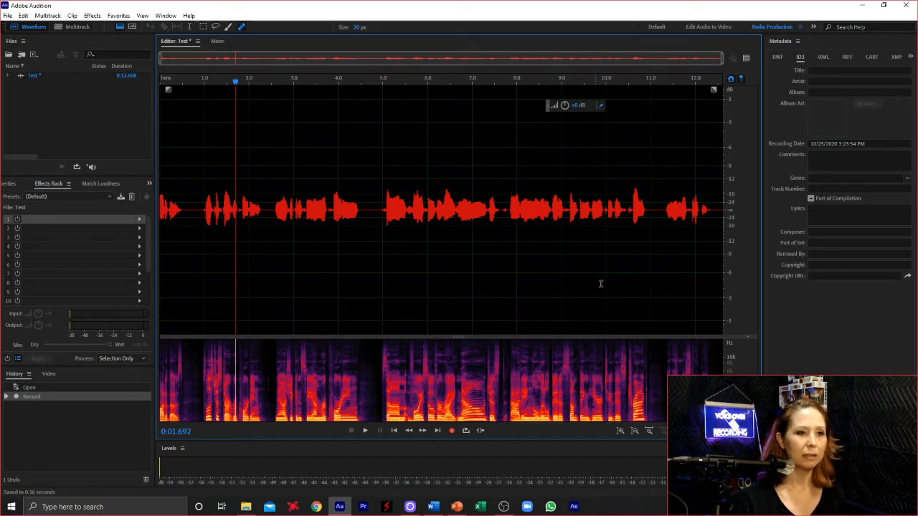
{"action": "left_click", "coordinate": [716, 183]}
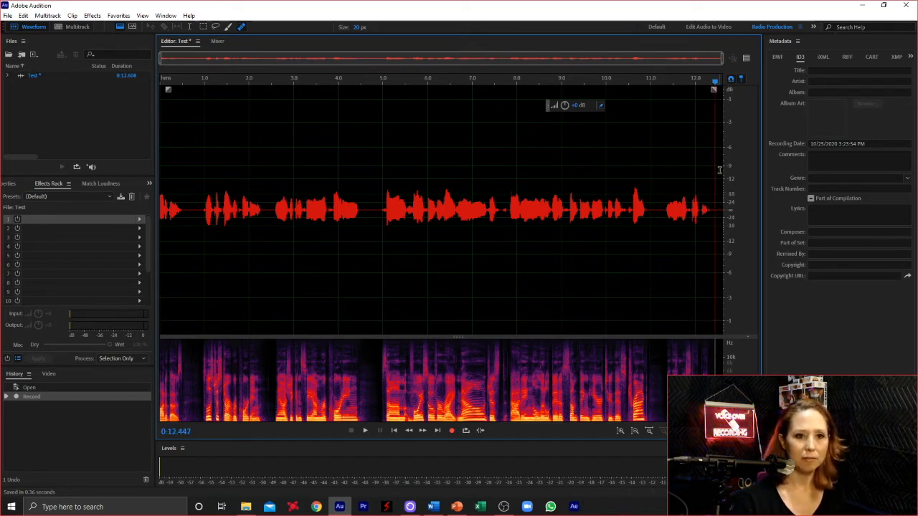
{"action": "left_click", "coordinate": [451, 431]}
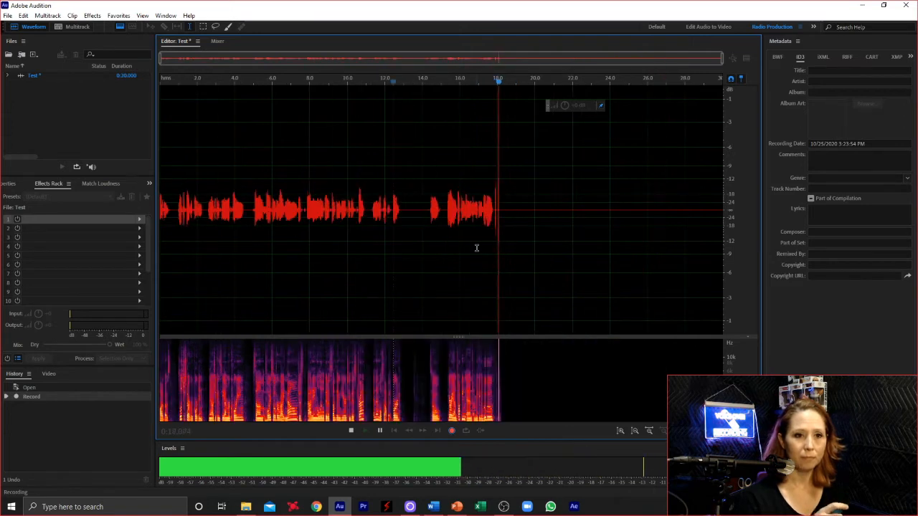
{"action": "scroll", "coordinate": [494, 232], "scroll_direction": "up", "scroll_amount": 5}
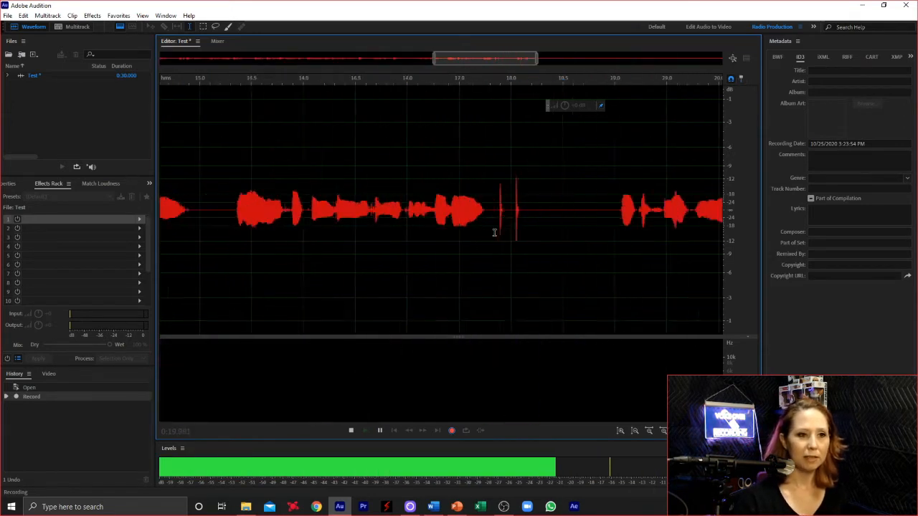
{"action": "scroll", "coordinate": [498, 226], "scroll_direction": "up", "scroll_amount": 2}
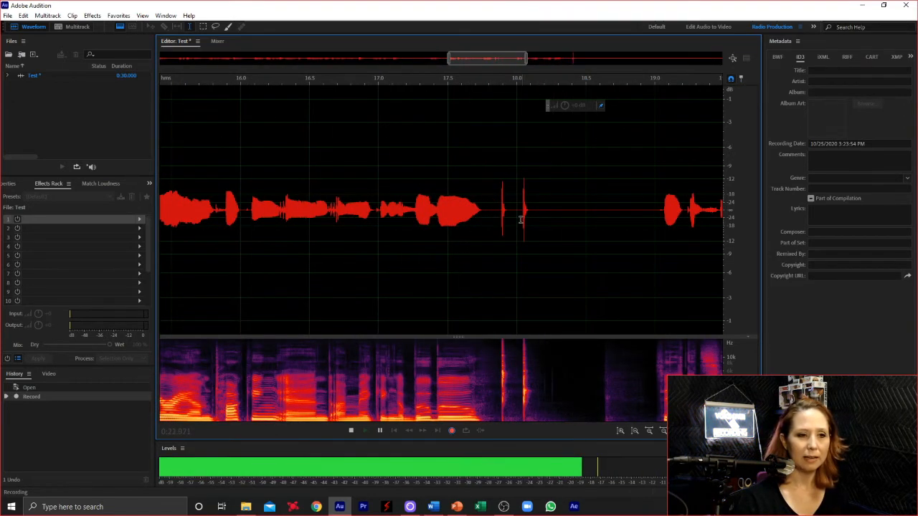
{"action": "left_click", "coordinate": [352, 431]}
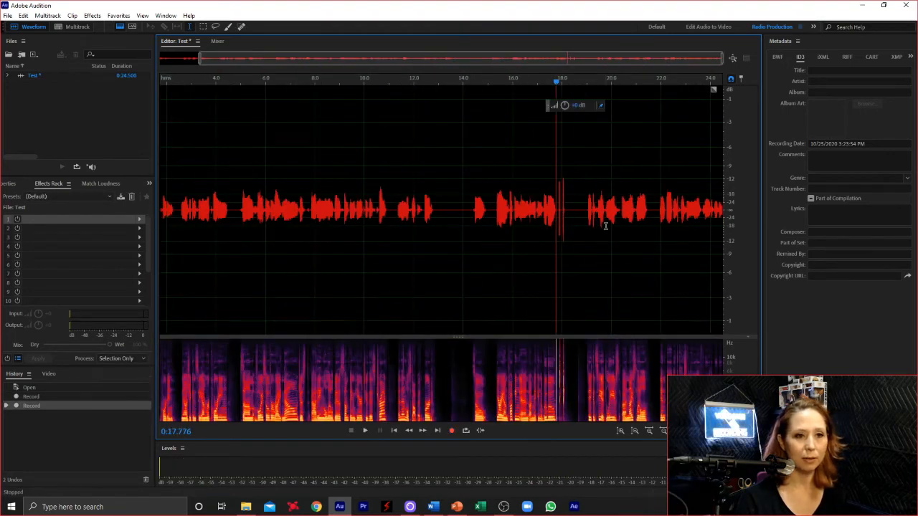
Step: Delete the section of the Test recording from about 14.2 s to 18.5 s, including the two sharp spikes
{"action": "scroll", "coordinate": [606, 226], "scroll_direction": "up", "scroll_amount": 4}
{"action": "left_click_drag", "start_coordinate": [178, 209], "coordinate": [509, 210]}
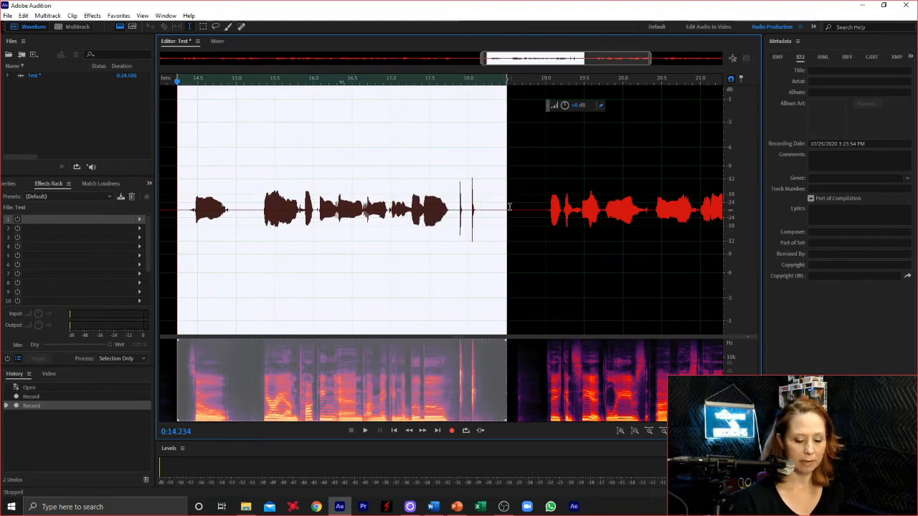
{"action": "key", "text": "Delete"}
{"action": "scroll", "coordinate": [351, 207], "scroll_direction": "down", "scroll_amount": 3}
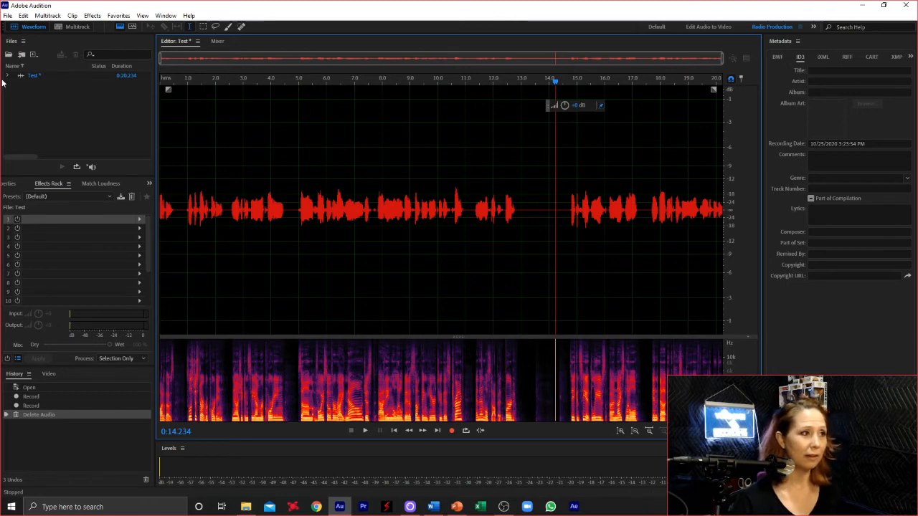
Step: Create a new multitrack session named Test at 48000 Hz, 32 (float) bit depth, with a stereo master and no template
{"action": "left_click", "coordinate": [7, 15]}
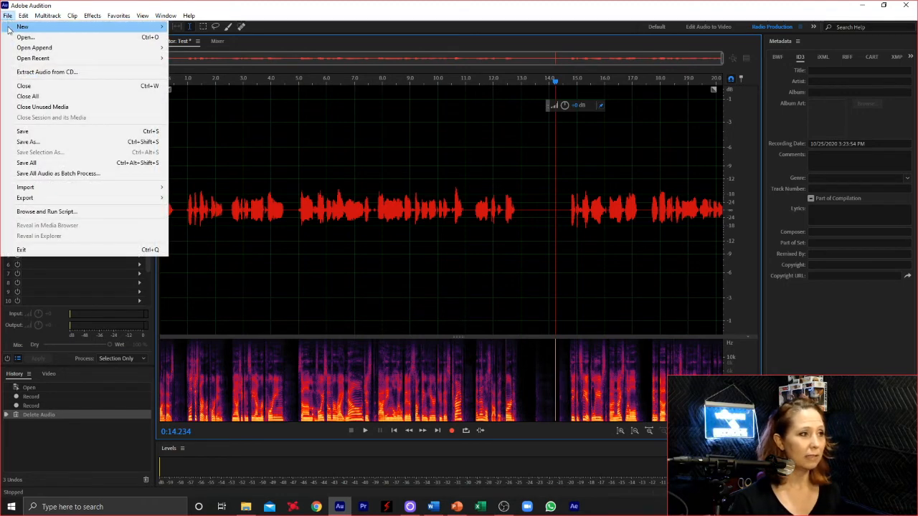
{"action": "mouse_move", "coordinate": [8, 29]}
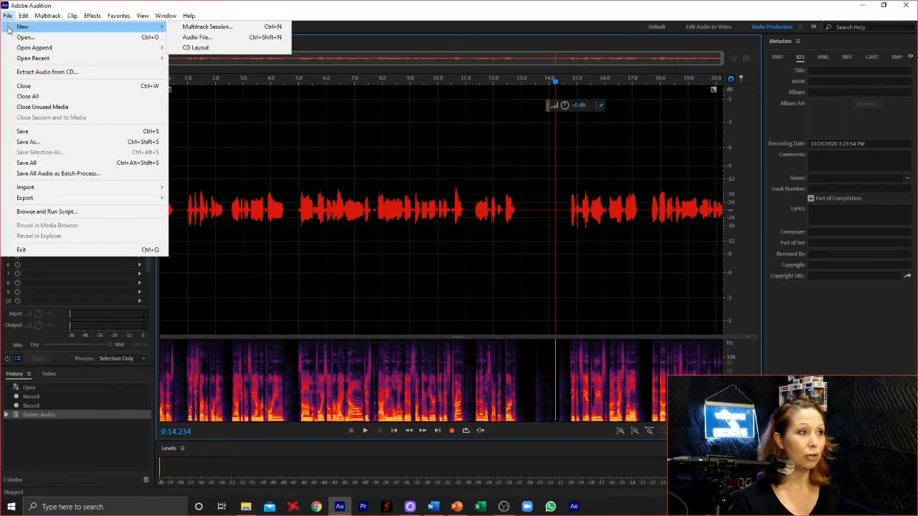
{"action": "left_click", "coordinate": [208, 26]}
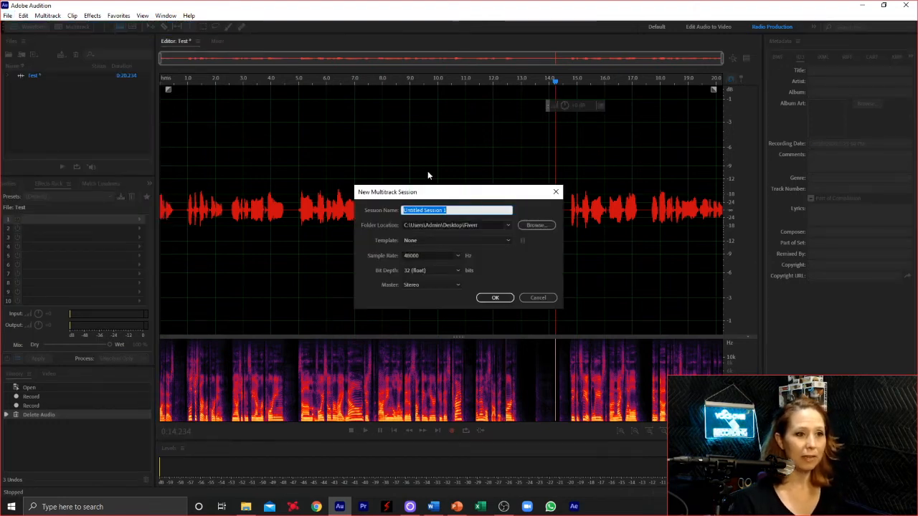
{"action": "type", "text": "Test"}
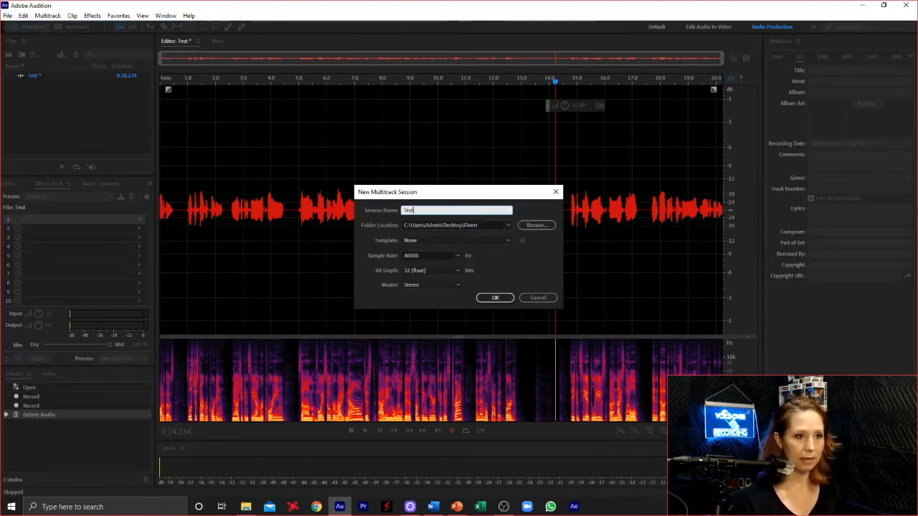
{"action": "left_click", "coordinate": [494, 297]}
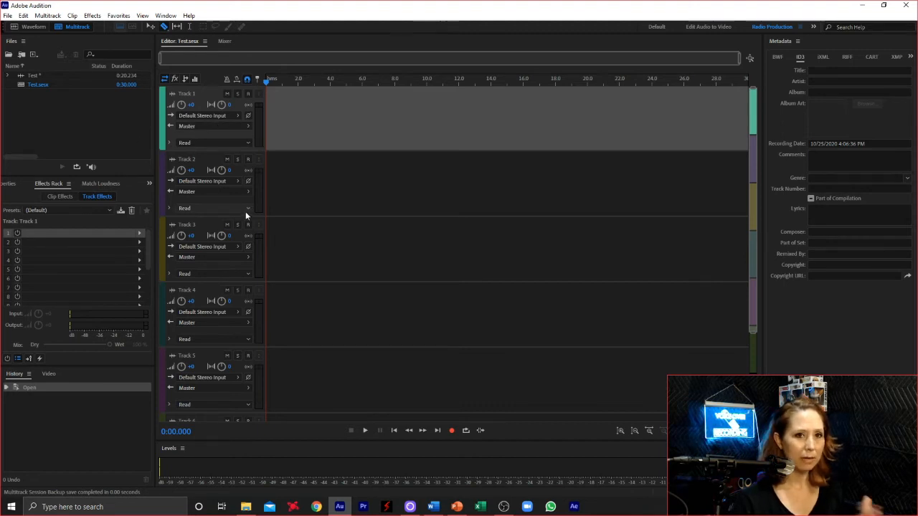
Step: Look through the session's empty tracks, selecting several of them in turn and ending on Track 2
{"action": "scroll", "coordinate": [245, 216], "scroll_direction": "down", "scroll_amount": 4}
{"action": "scroll", "coordinate": [245, 211], "scroll_direction": "up", "scroll_amount": 4}
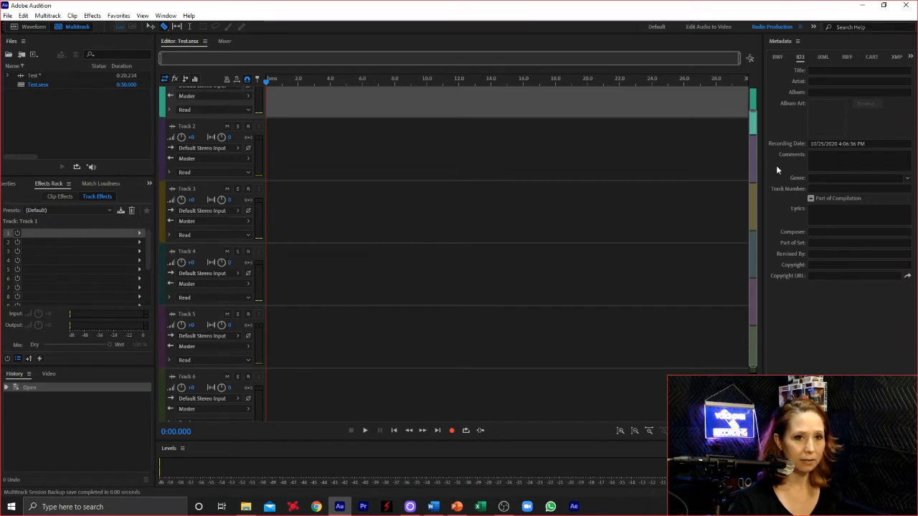
{"action": "scroll", "coordinate": [752, 170], "scroll_direction": "up", "scroll_amount": 2}
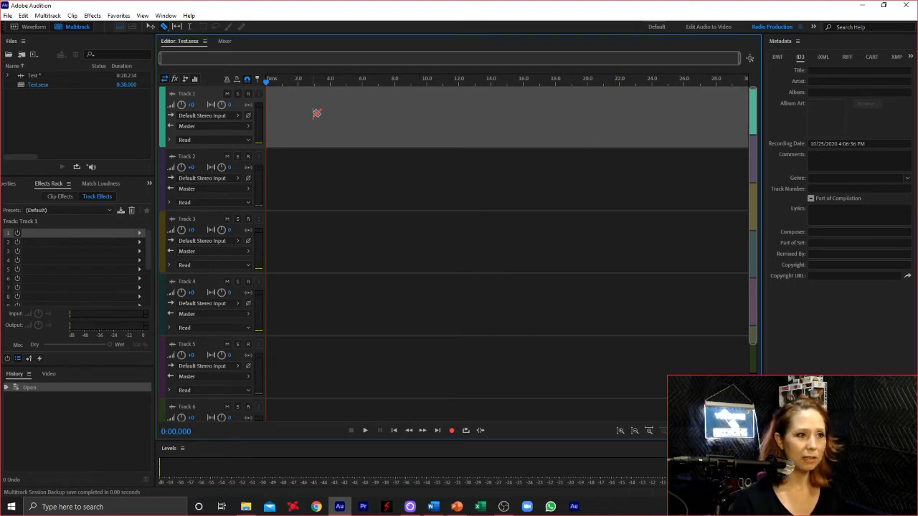
{"action": "left_click", "coordinate": [350, 190]}
{"action": "left_click", "coordinate": [350, 245]}
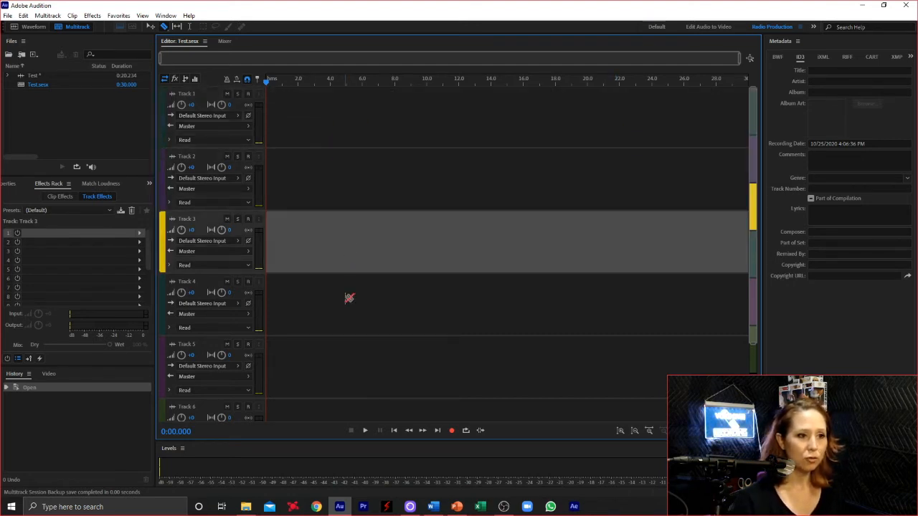
{"action": "left_click", "coordinate": [350, 299]}
{"action": "left_click", "coordinate": [357, 363]}
{"action": "left_click", "coordinate": [393, 257]}
{"action": "left_click", "coordinate": [398, 182]}
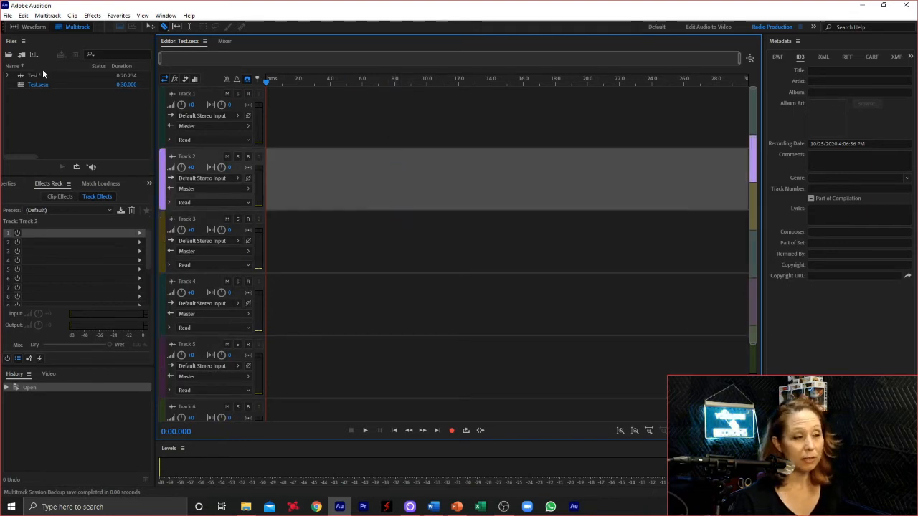
Step: Place the Test recording at the start of Track 1 and play it briefly from about 1.9 s
{"action": "left_click_drag", "start_coordinate": [34, 79], "coordinate": [270, 120]}
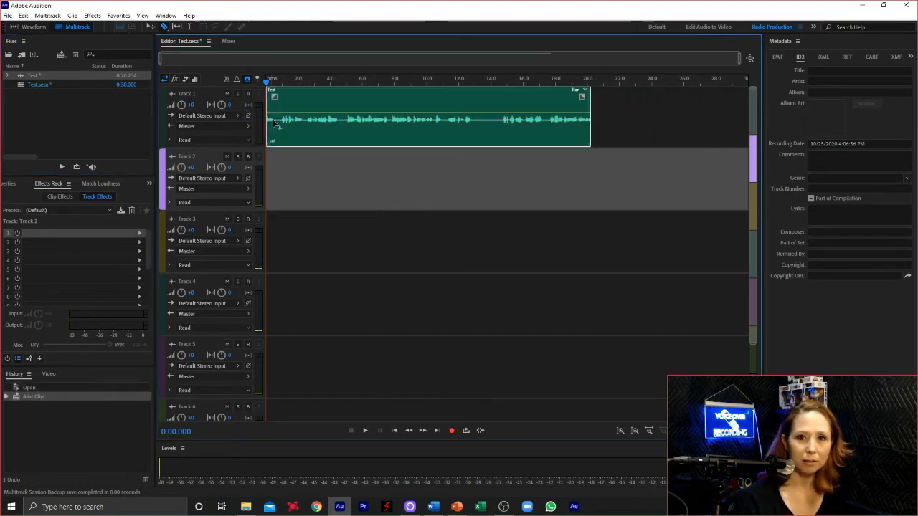
{"action": "left_click", "coordinate": [297, 80]}
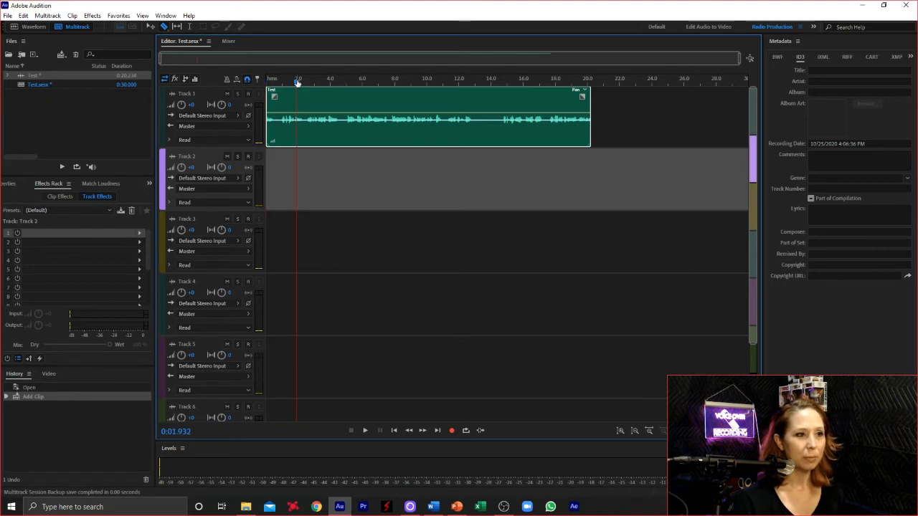
{"action": "key", "text": "space"}
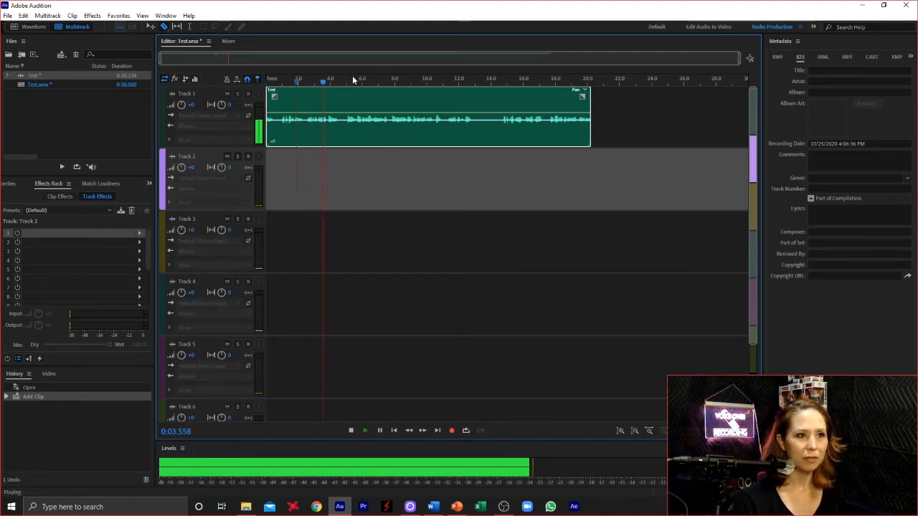
{"action": "key", "text": "space"}
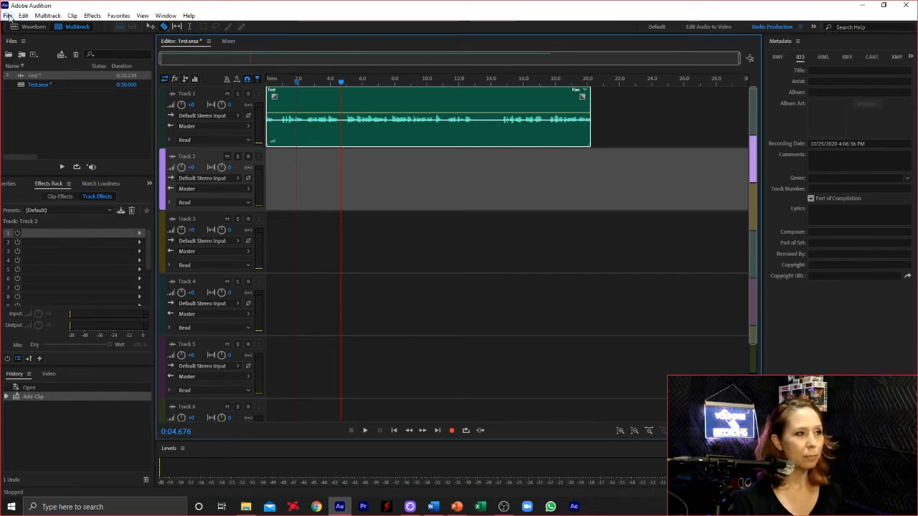
Step: Import the audioblocks voices of the earth MP3 and place it at the start of Track 2
{"action": "left_click", "coordinate": [8, 16]}
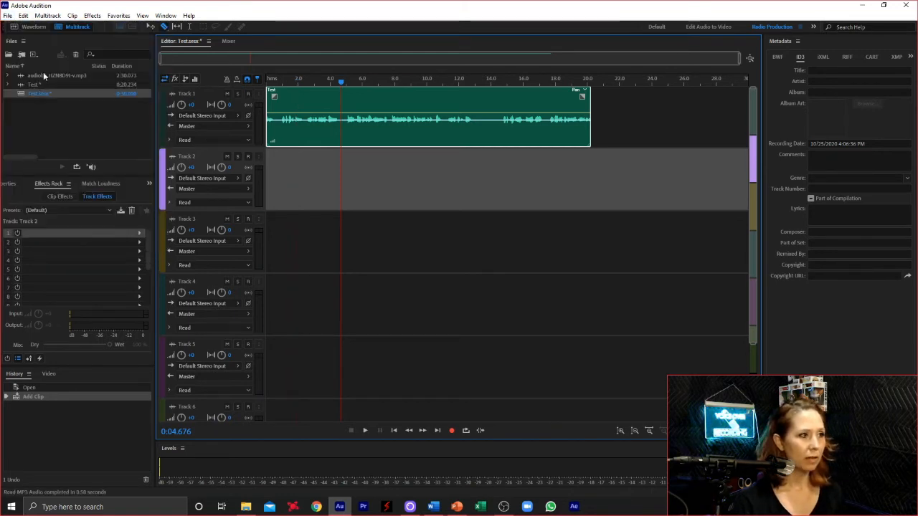
{"action": "left_click_drag", "start_coordinate": [34, 74], "coordinate": [265, 188]}
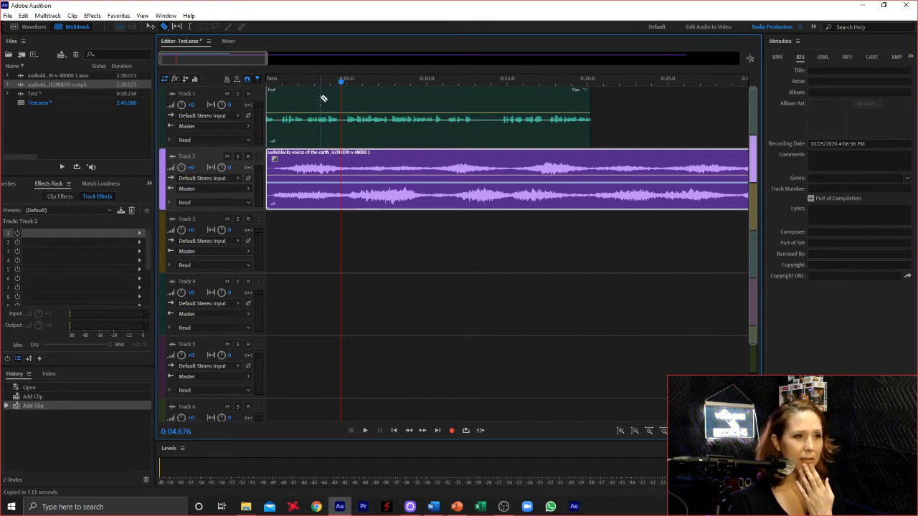
Step: Move the Test clip on Track 1 so it starts at about 4.7 s, keeping the music clip at the start of Track 2
{"action": "left_click", "coordinate": [151, 28]}
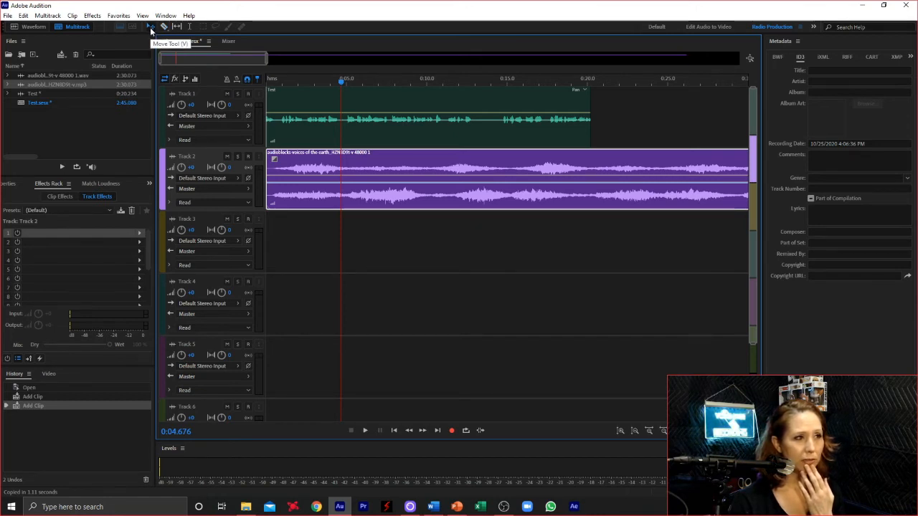
{"action": "left_click_drag", "start_coordinate": [319, 102], "coordinate": [393, 102]}
{"action": "mouse_move", "coordinate": [370, 168]}
{"action": "left_mouse_down"}
{"action": "mouse_move", "coordinate": [423, 167]}
{"action": "mouse_move", "coordinate": [375, 174]}
{"action": "left_mouse_up"}
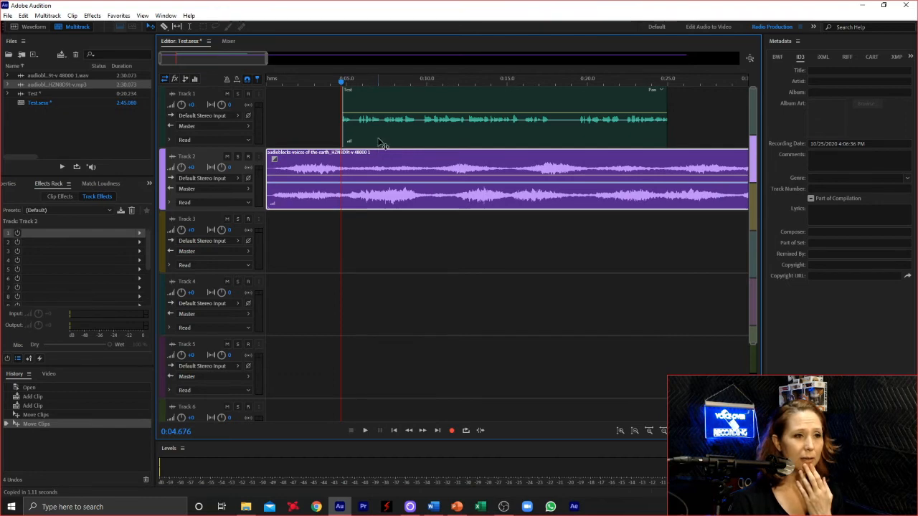
Step: Split the Test clip on Track 1 at about 18.5 s with the Razor, separate the trailing piece and cut it out
{"action": "left_click", "coordinate": [564, 109]}
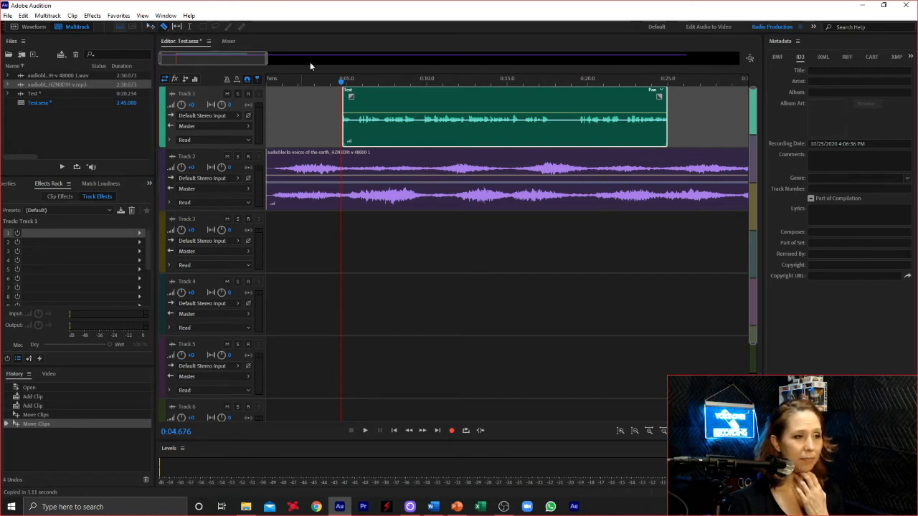
{"action": "left_click", "coordinate": [565, 110]}
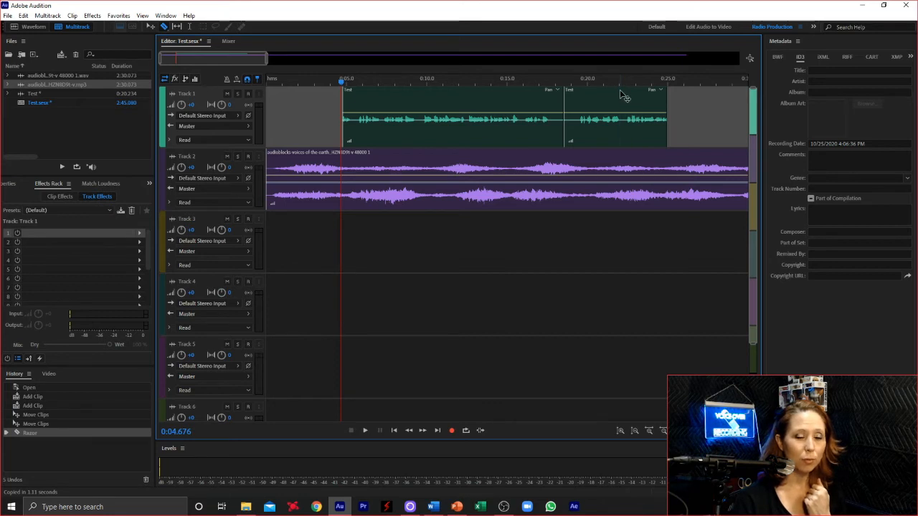
{"action": "left_click_drag", "start_coordinate": [620, 89], "coordinate": [693, 100]}
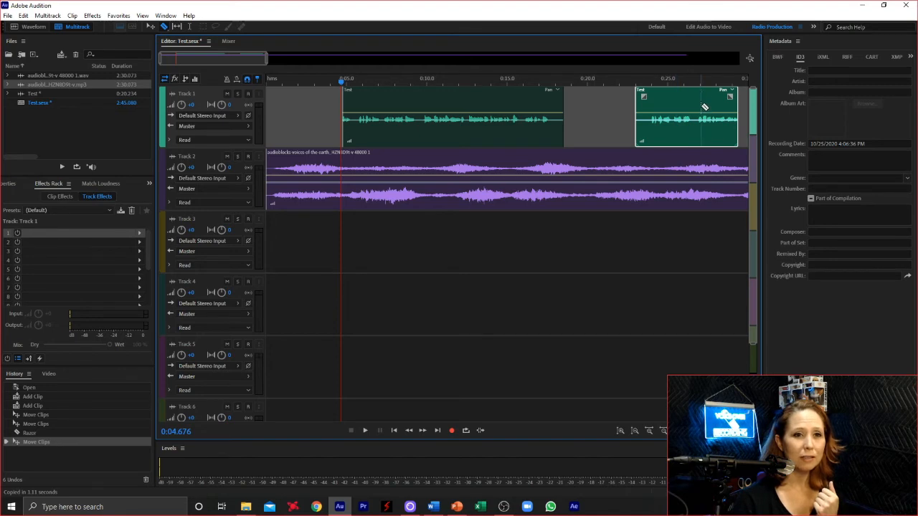
{"action": "right_click", "coordinate": [700, 104]}
{"action": "left_click", "coordinate": [720, 122]}
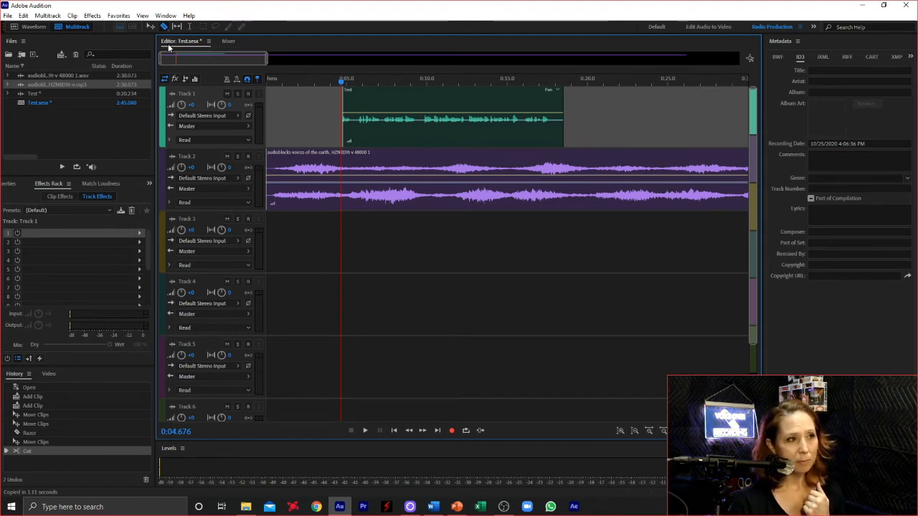
Step: Set the Test clip's gain to 10.2 dB and raise its volume envelope to about +5.9 dB
{"action": "left_click", "coordinate": [151, 28]}
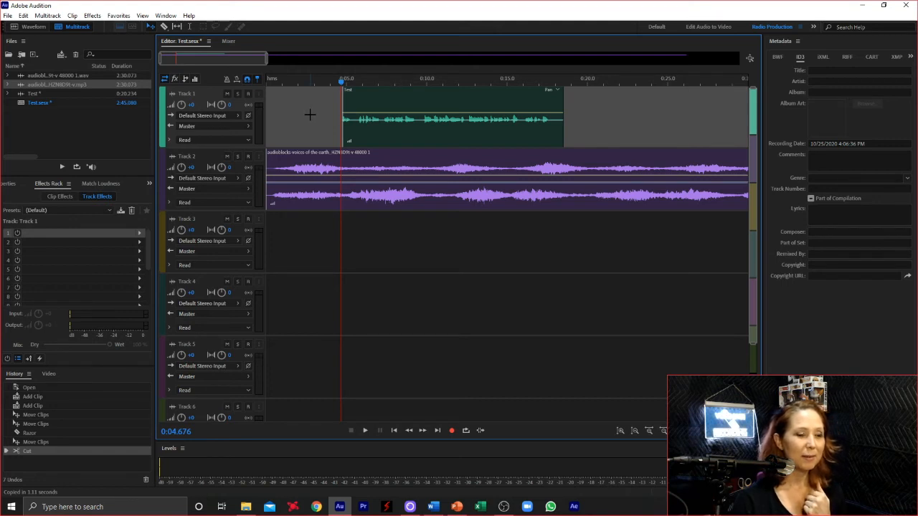
{"action": "mouse_move", "coordinate": [301, 160]}
{"action": "left_mouse_down"}
{"action": "mouse_move", "coordinate": [375, 158]}
{"action": "mouse_move", "coordinate": [300, 165]}
{"action": "left_mouse_up"}
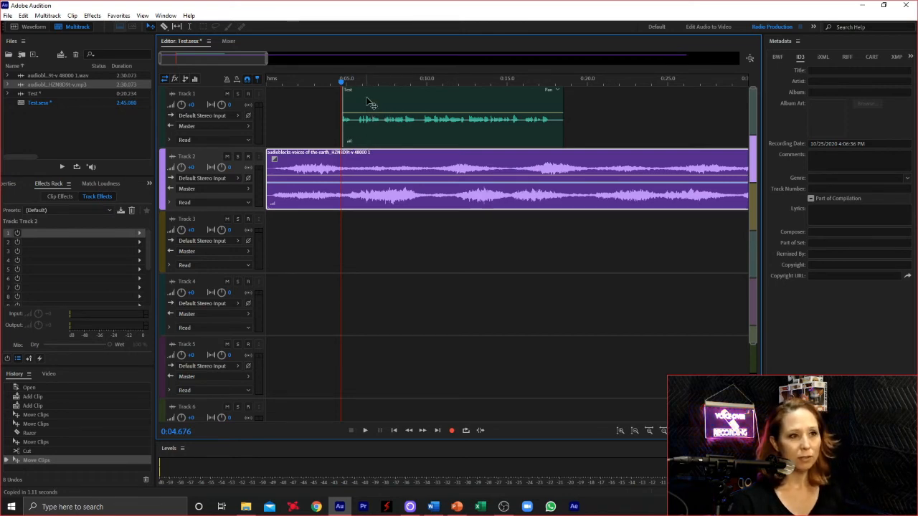
{"action": "left_click", "coordinate": [371, 101]}
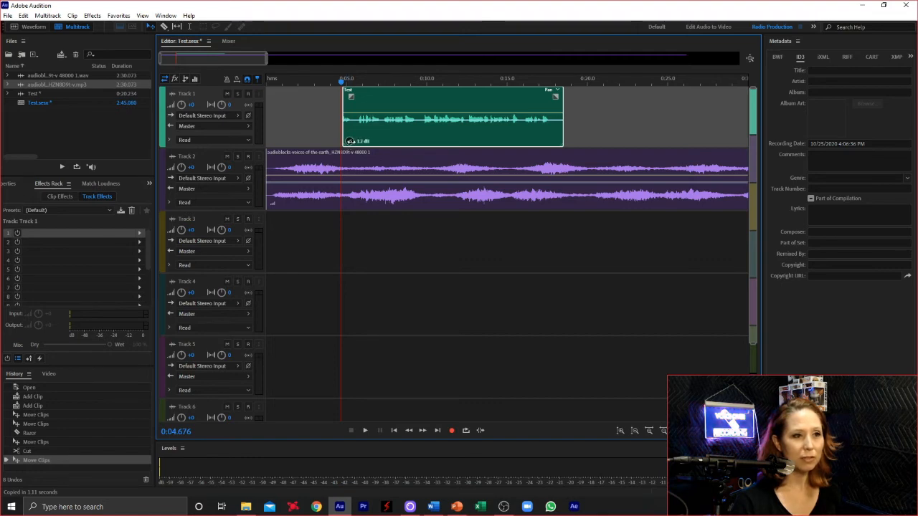
{"action": "left_click_drag", "start_coordinate": [350, 141], "coordinate": [367, 142]}
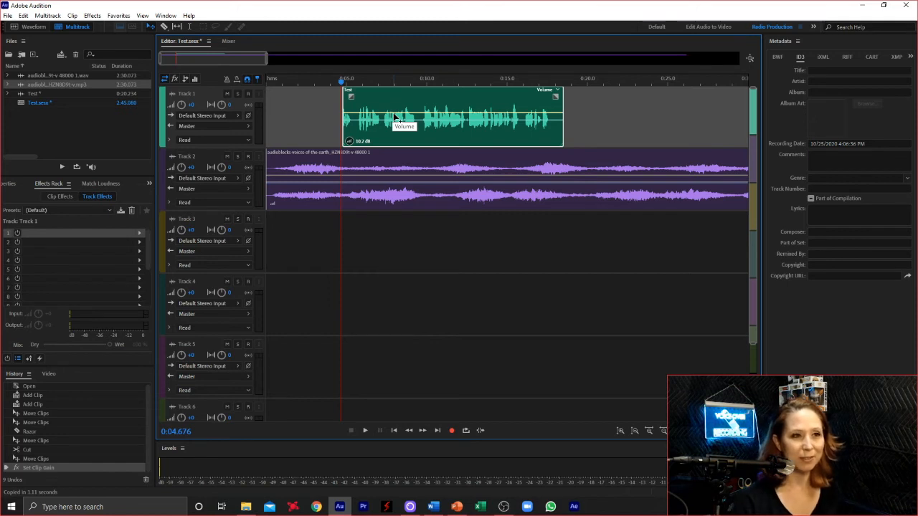
{"action": "mouse_move", "coordinate": [393, 117]}
{"action": "left_mouse_down"}
{"action": "mouse_move", "coordinate": [396, 135]}
{"action": "mouse_move", "coordinate": [396, 109]}
{"action": "left_mouse_up"}
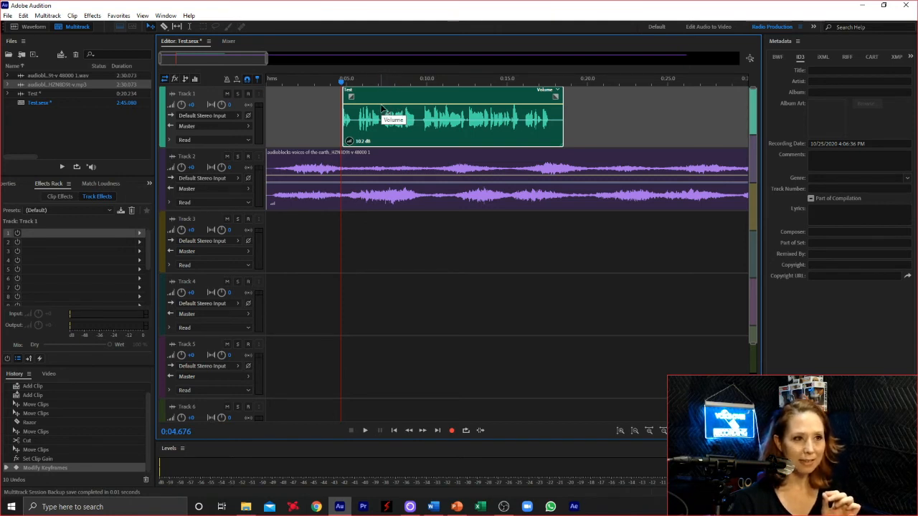
Step: Add and shape volume keyframes on the Test clip, boosting about 7 s to 9 s and forming a smaller peak near 10 s
{"action": "left_click", "coordinate": [383, 108]}
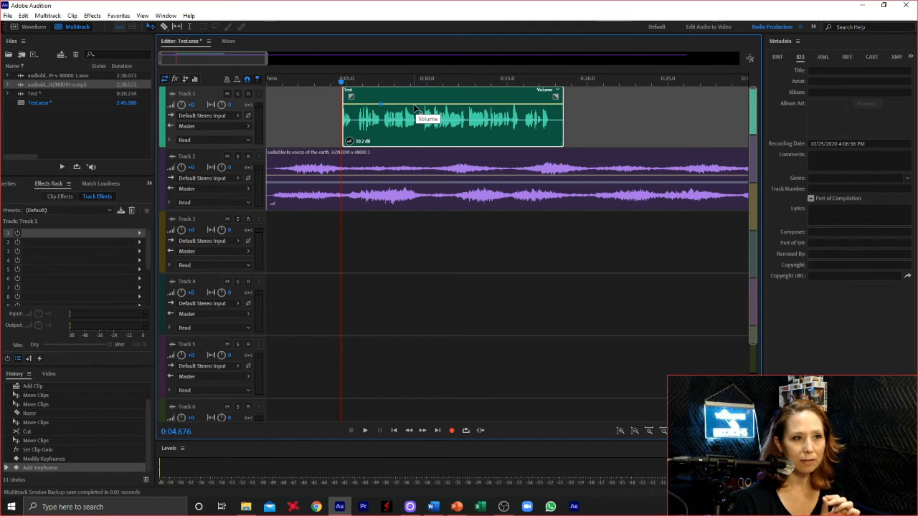
{"action": "left_click", "coordinate": [415, 107]}
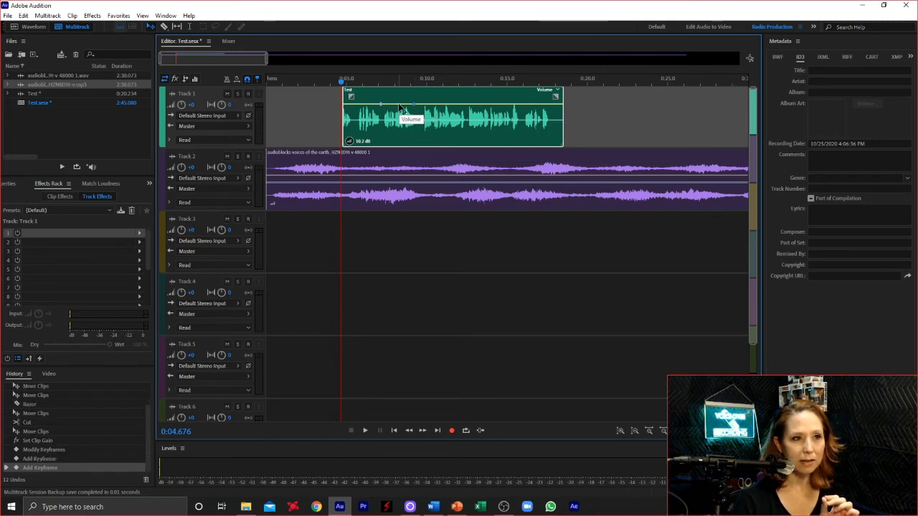
{"action": "left_click", "coordinate": [396, 108]}
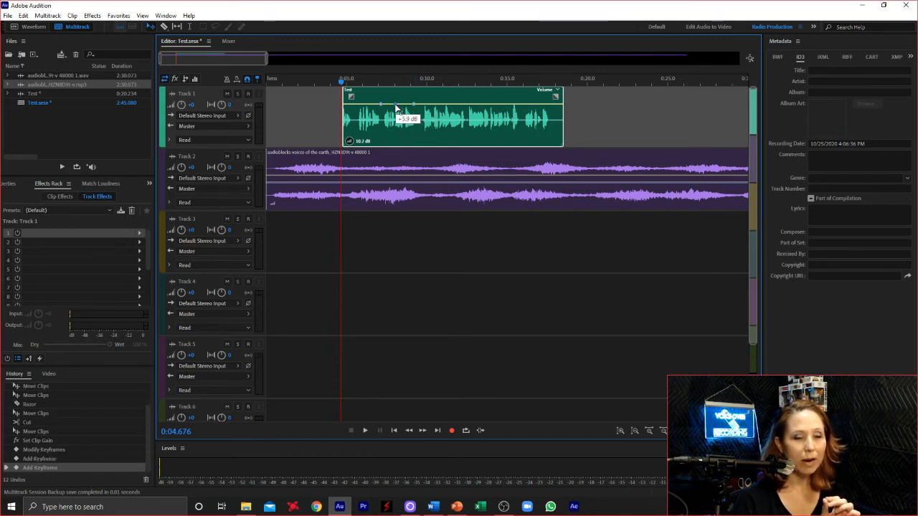
{"action": "left_click_drag", "start_coordinate": [396, 108], "coordinate": [395, 98]}
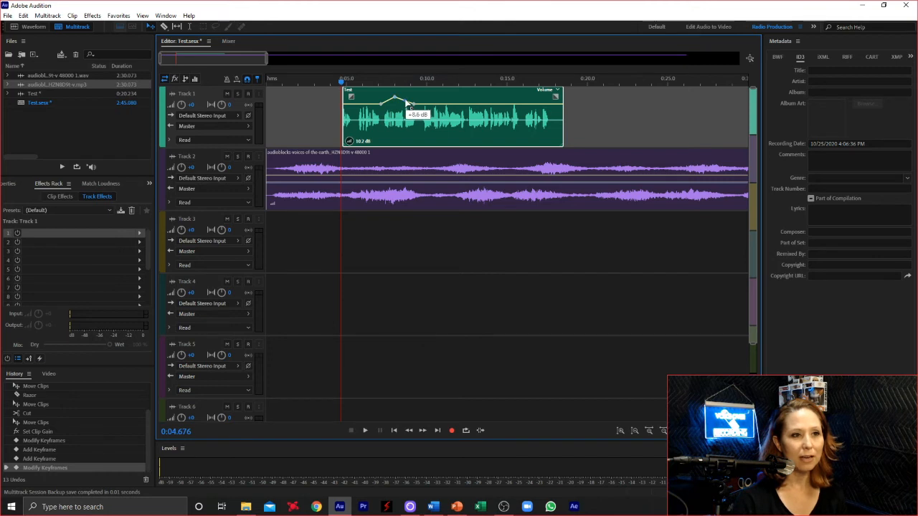
{"action": "left_click_drag", "start_coordinate": [406, 102], "coordinate": [385, 102]}
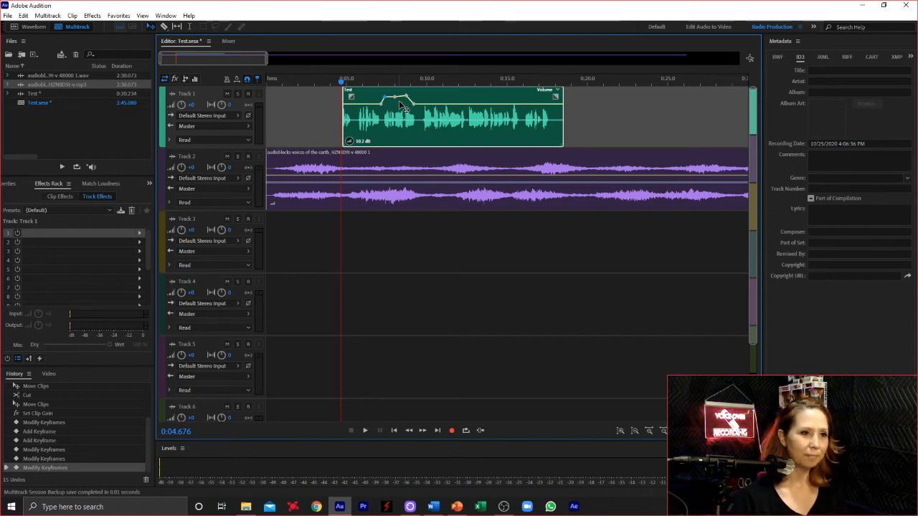
{"action": "left_click_drag", "start_coordinate": [393, 98], "coordinate": [446, 109]}
{"action": "left_click", "coordinate": [431, 106]}
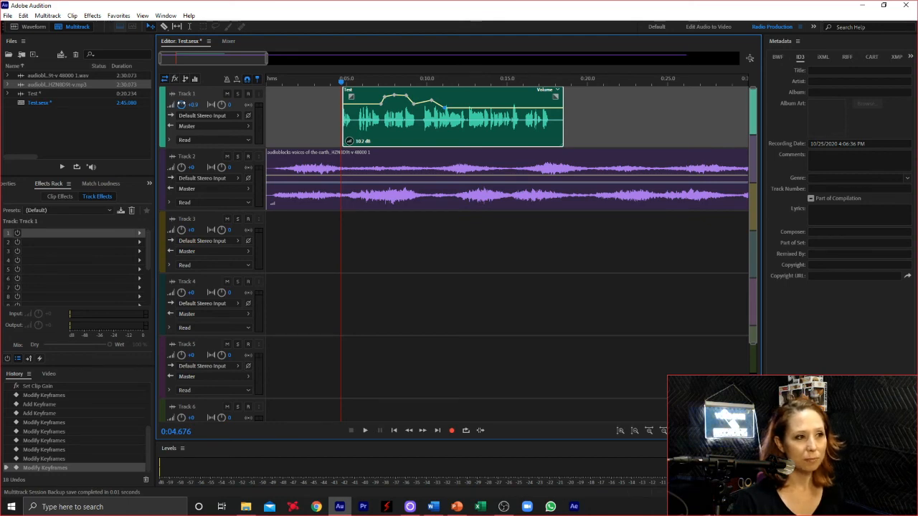
Step: Raise the overall volume of Track 1 to about +5.4 dB
{"action": "left_click_drag", "start_coordinate": [176, 104], "coordinate": [186, 99]}
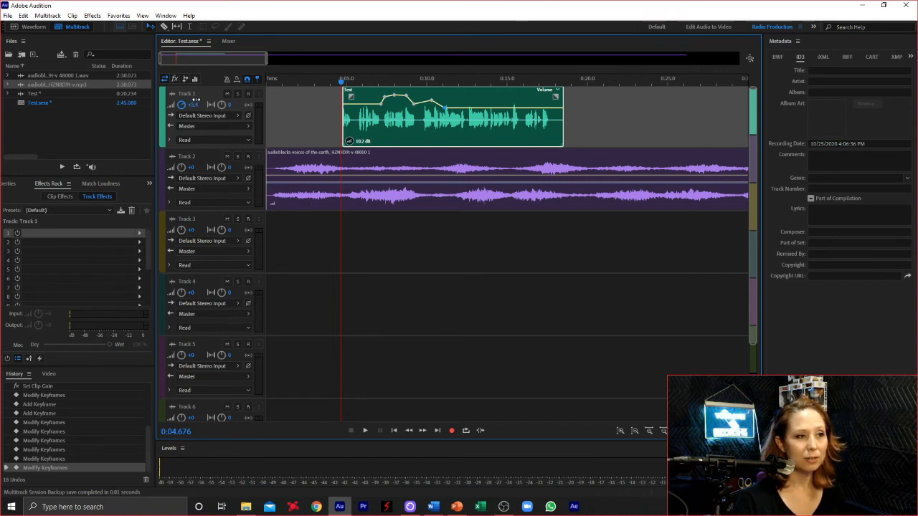
Step: Lower the overall volume of Track 1 to about +1.5 dB
{"action": "left_click_drag", "start_coordinate": [196, 101], "coordinate": [182, 99]}
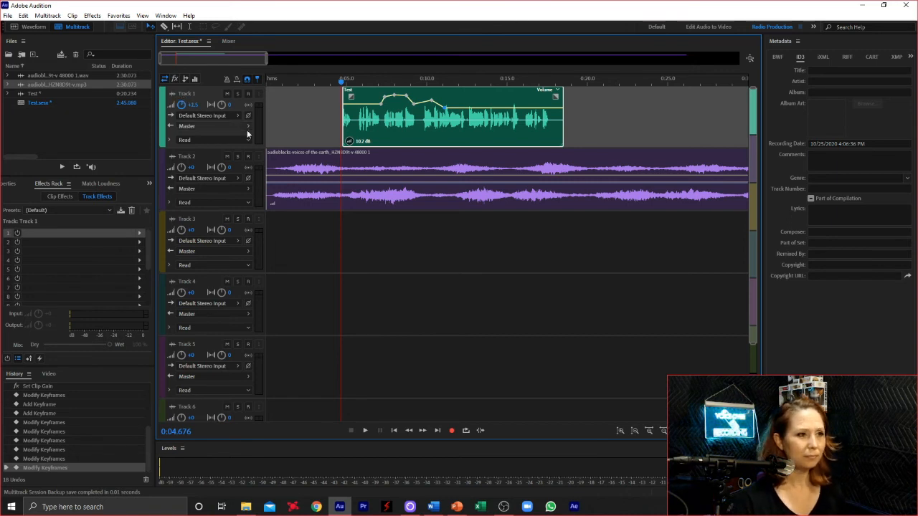
{"action": "left_click", "coordinate": [300, 168]}
{"action": "left_click", "coordinate": [297, 240]}
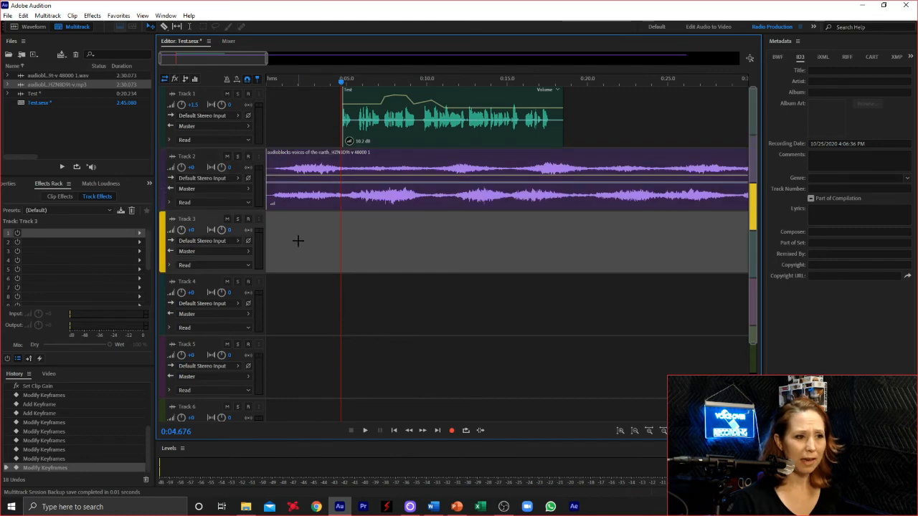
{"action": "left_click", "coordinate": [302, 289]}
{"action": "left_click", "coordinate": [297, 236]}
Step: Add volume keyframes on the Track 2 music clip near 10 s and 17 s and dip the level at about 12.5 s
{"action": "left_click", "coordinate": [305, 185]}
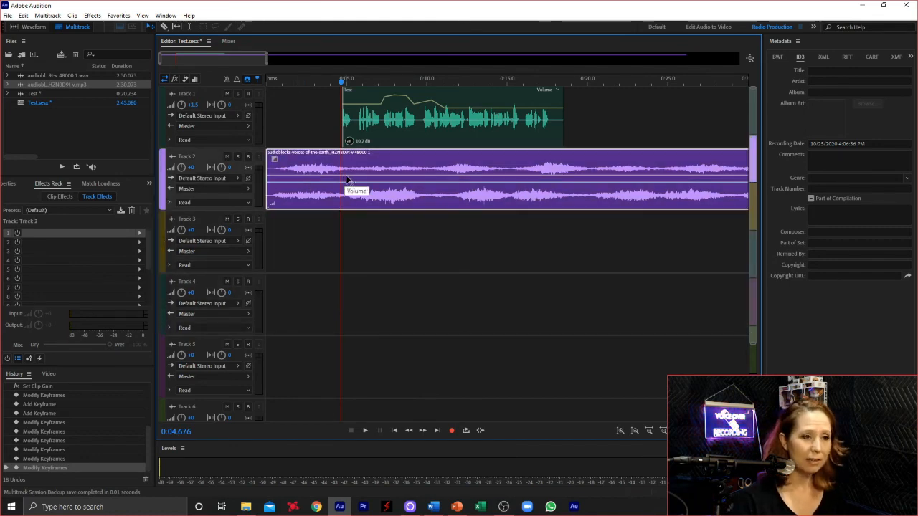
{"action": "left_click", "coordinate": [429, 174]}
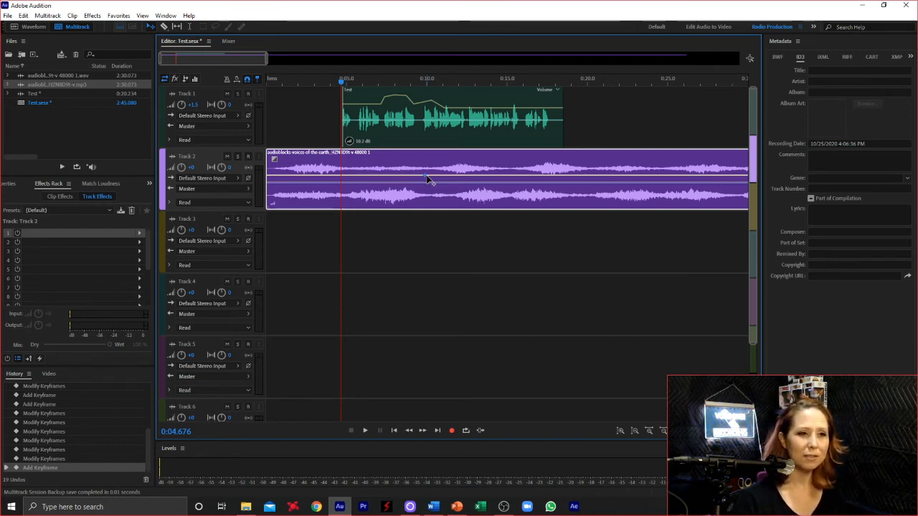
{"action": "left_click", "coordinate": [539, 176]}
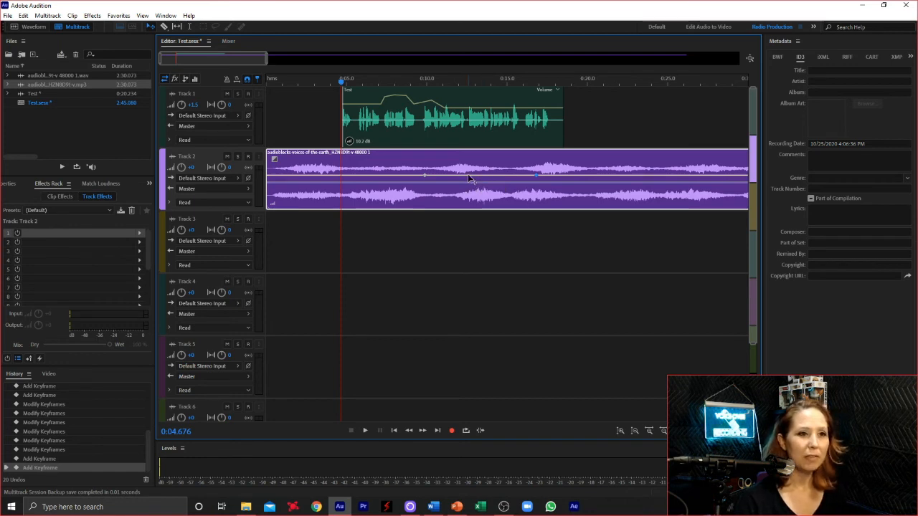
{"action": "left_click_drag", "start_coordinate": [468, 179], "coordinate": [468, 183]}
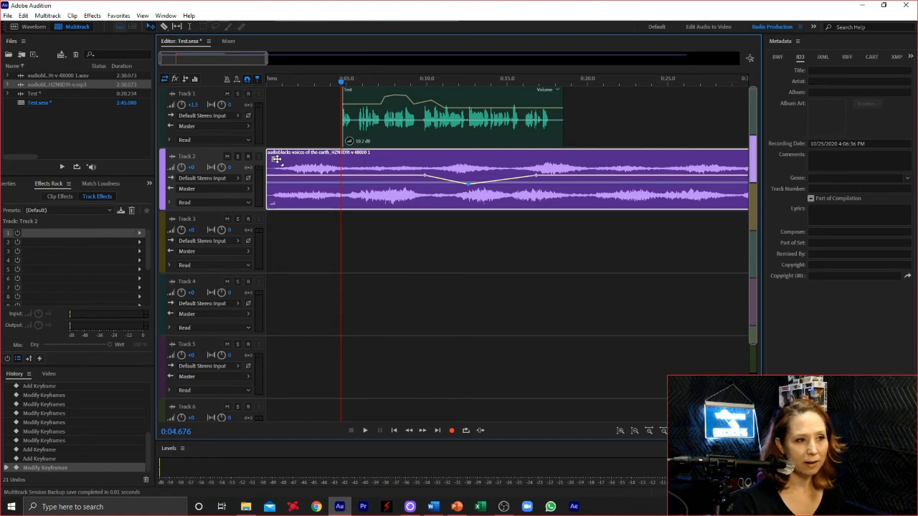
Step: Fade in the Track 2 music clip over about its first 3.5 s and try adjusting the fade-out at its end
{"action": "left_click_drag", "start_coordinate": [276, 159], "coordinate": [324, 159]}
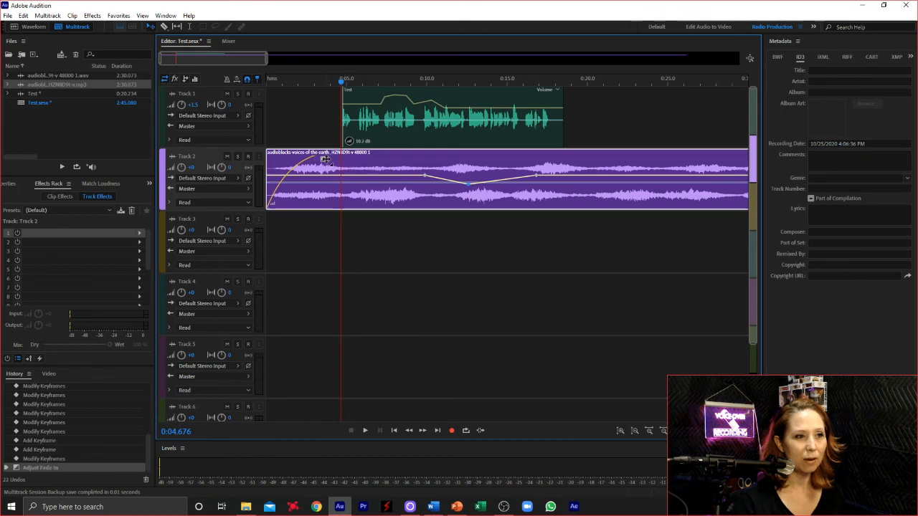
{"action": "left_click_drag", "start_coordinate": [231, 60], "coordinate": [673, 71]}
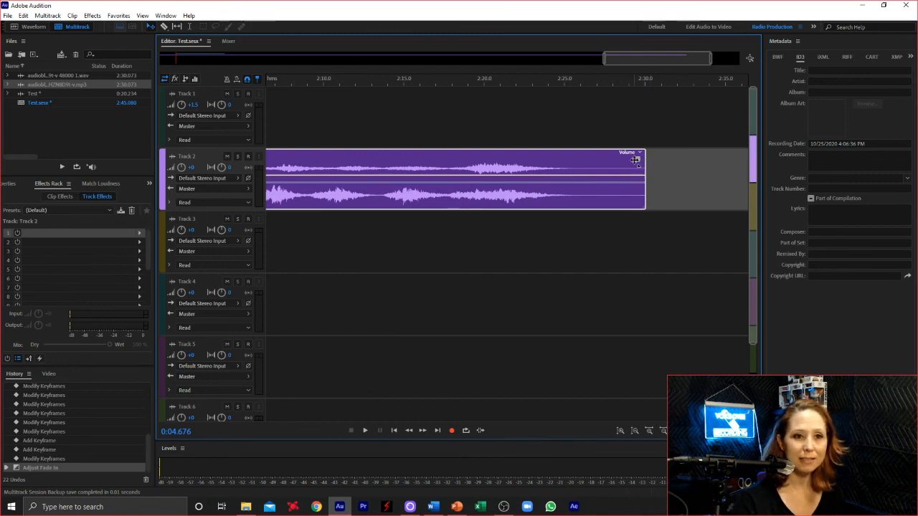
{"action": "mouse_move", "coordinate": [634, 159]}
{"action": "left_mouse_down"}
{"action": "mouse_move", "coordinate": [512, 155]}
{"action": "mouse_move", "coordinate": [635, 158]}
{"action": "left_mouse_up"}
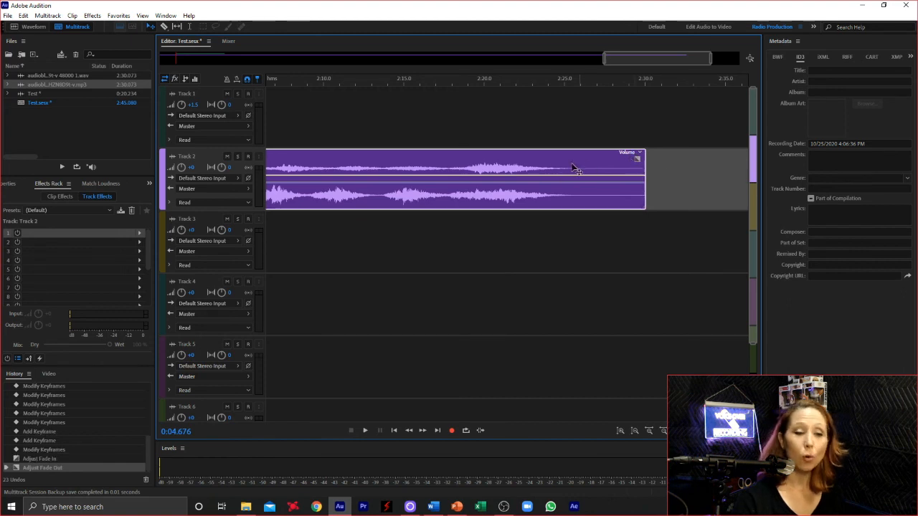
Step: Add a volume keyframe at about 2:19 on the music clip and ramp the volume down to minimum at the clip's end
{"action": "left_click", "coordinate": [470, 175]}
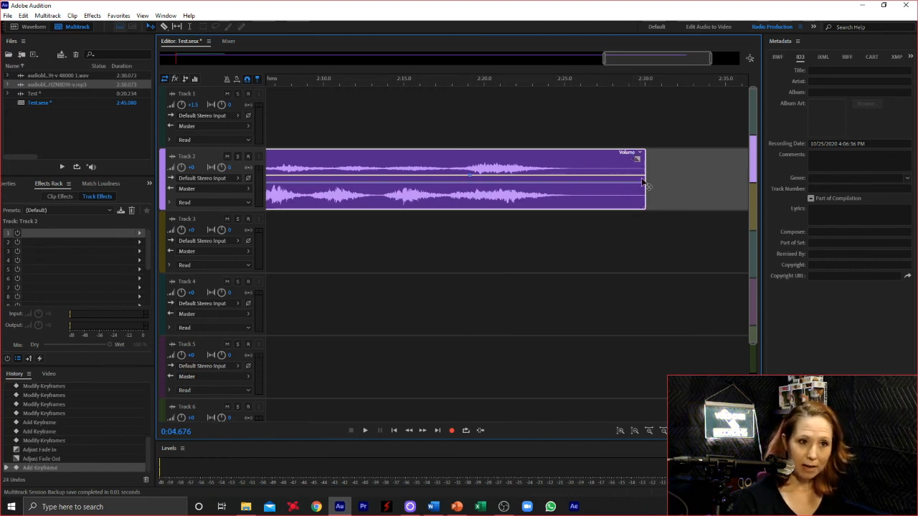
{"action": "left_click_drag", "start_coordinate": [644, 181], "coordinate": [643, 217]}
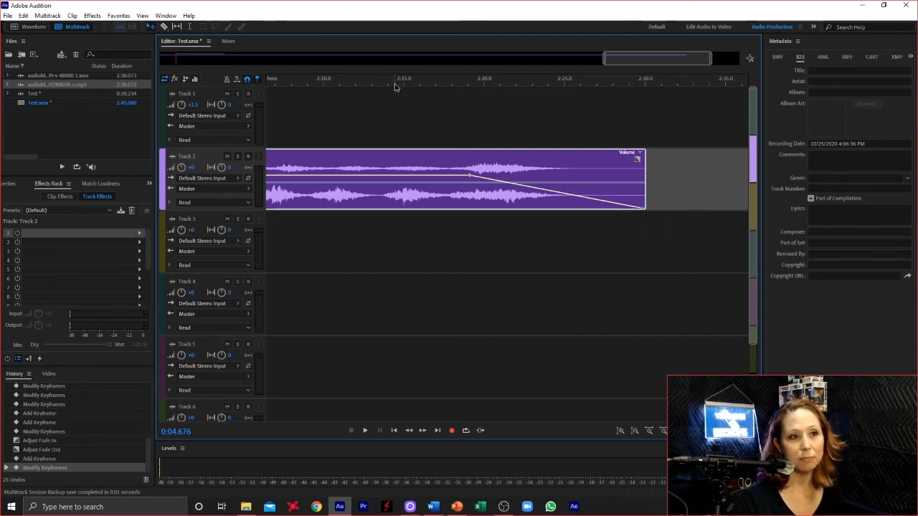
Step: Move the playhead to about 2:28.6 near the music's end and bring up the video preview
{"action": "left_click_drag", "start_coordinate": [394, 87], "coordinate": [622, 86]}
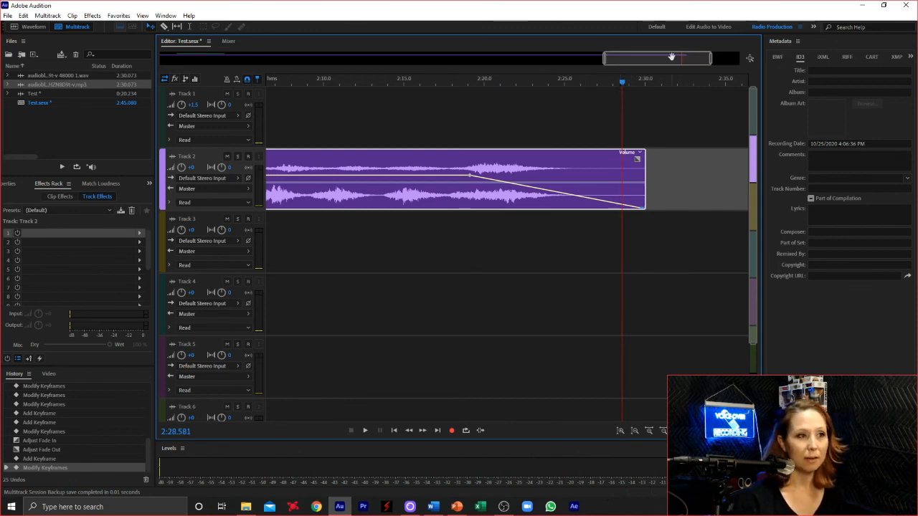
{"action": "left_click_drag", "start_coordinate": [672, 57], "coordinate": [172, 43]}
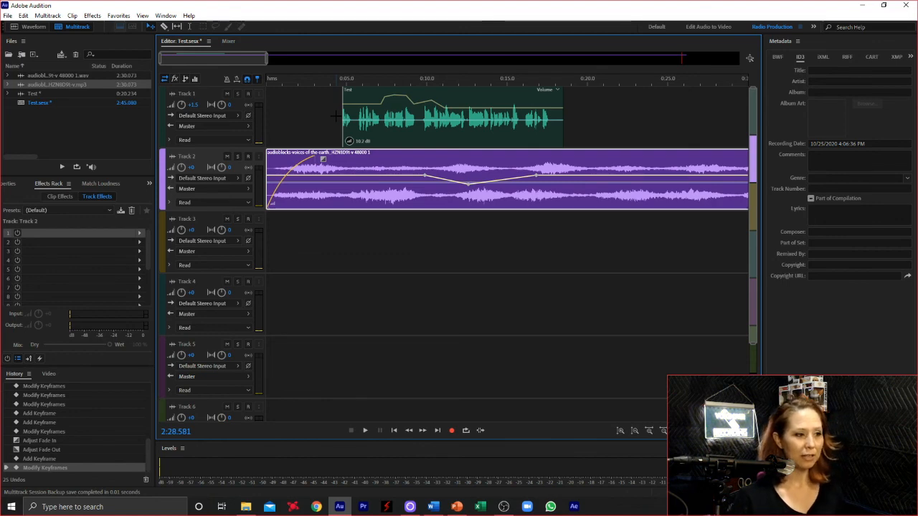
{"action": "left_click", "coordinate": [48, 374]}
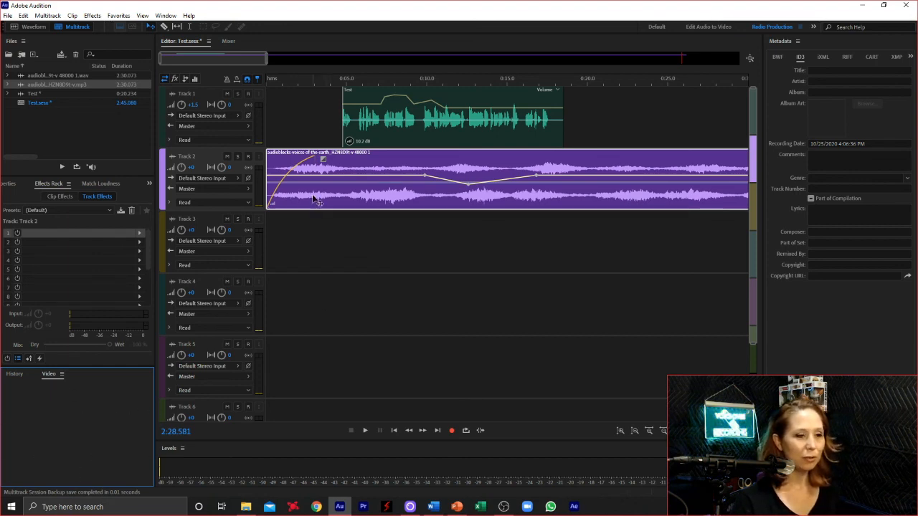
{"action": "left_click", "coordinate": [307, 105]}
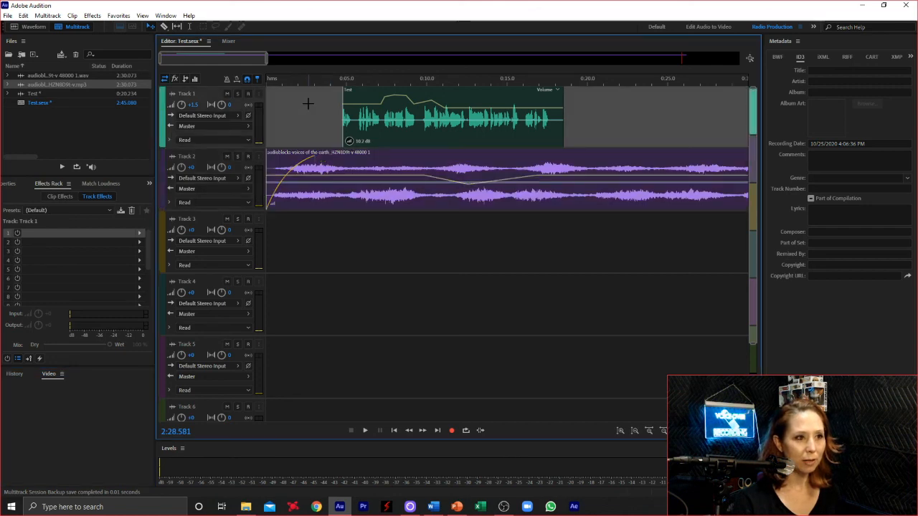